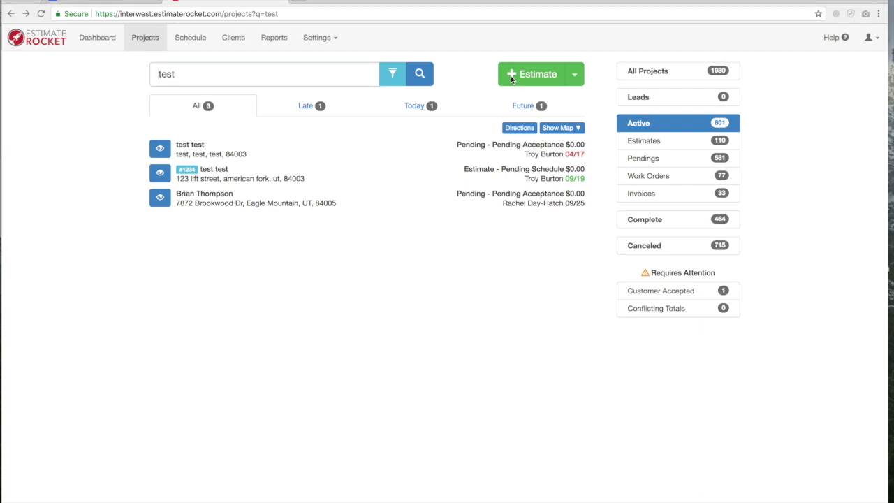
left_click(510, 79)
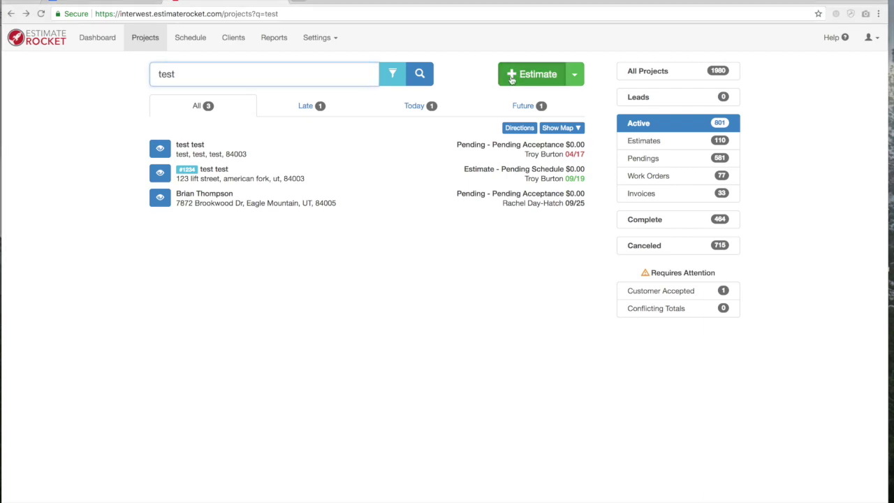
left_click(322, 135)
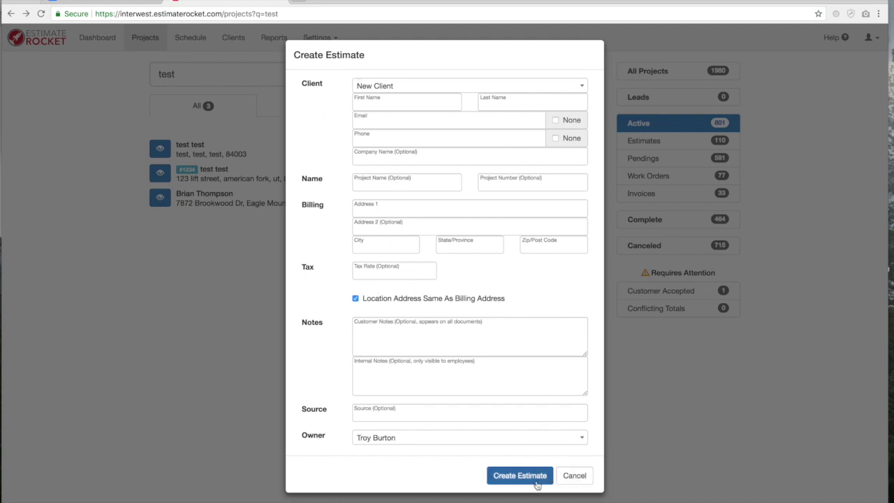
left_click(582, 481)
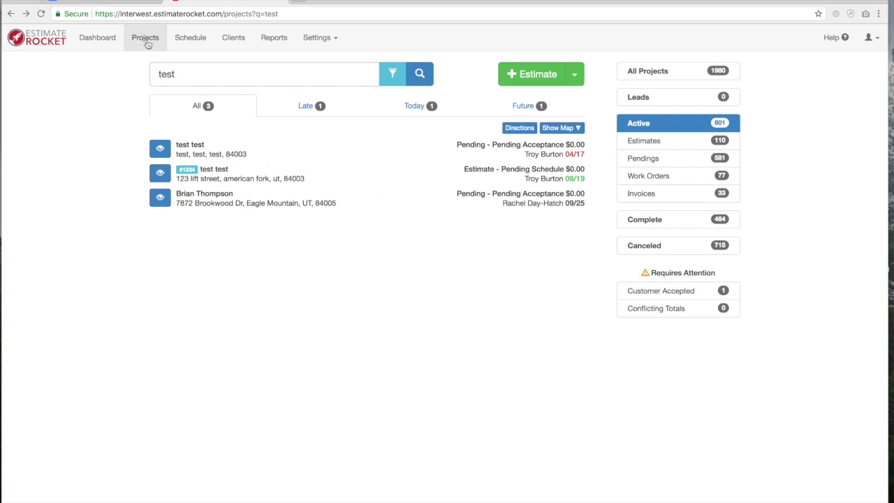
Step: Open the test project that is at the Estimate - Pending Schedule stage and look over its sections
left_click(160, 175)
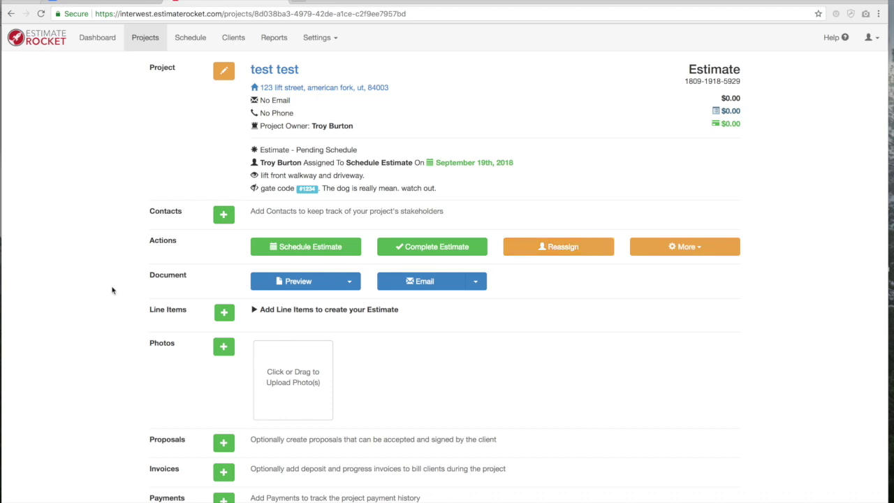
scroll(111, 289, "down", 1)
scroll(112, 290, "down", 1)
scroll(112, 290, "up", 2)
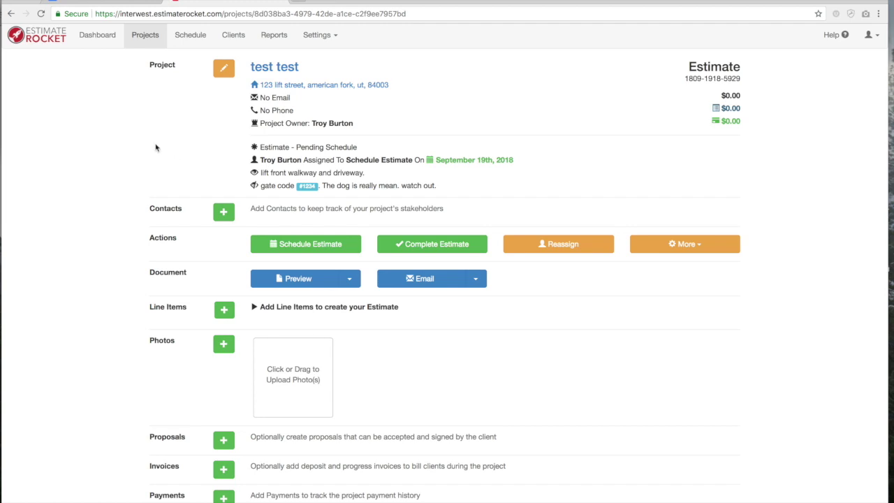
scroll(161, 151, "up", 1)
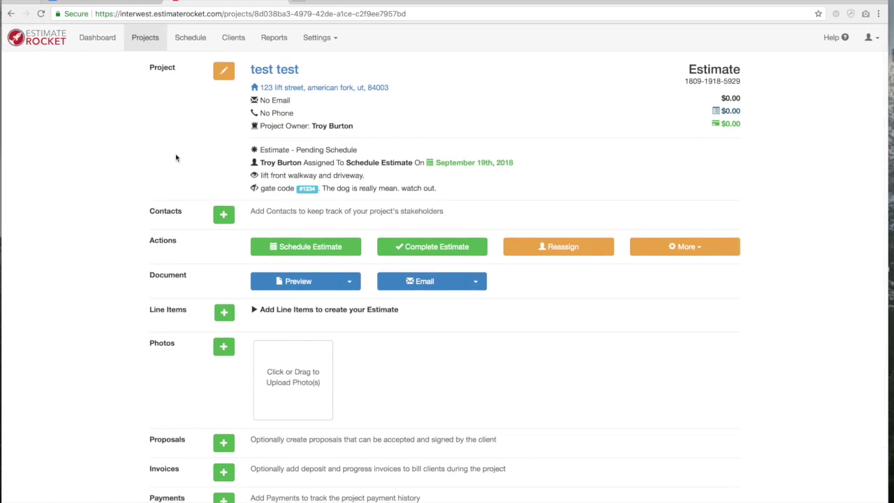
Step: Set the project's optional name to the owner's first name followed by "house" and save the project details
left_click(227, 76)
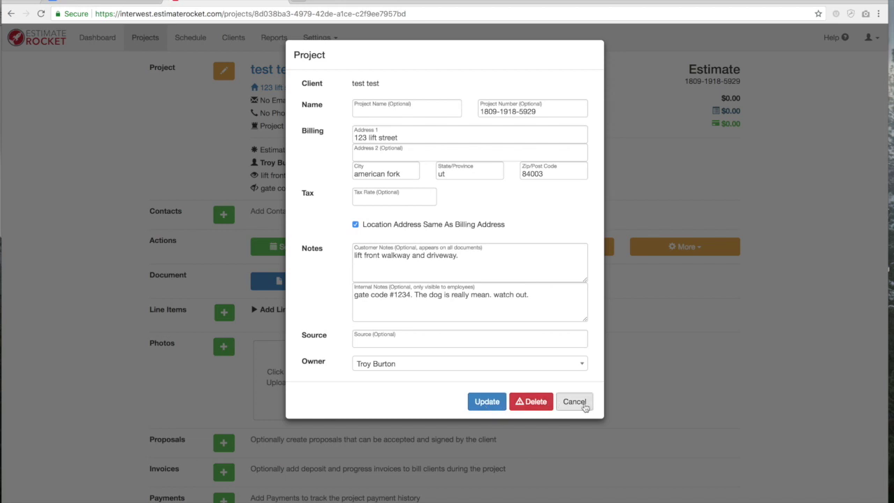
left_click(378, 111)
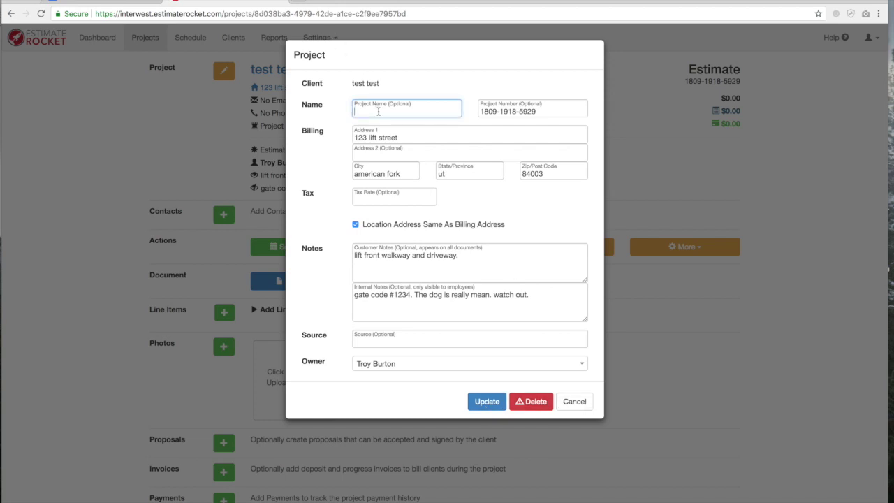
type("troys house")
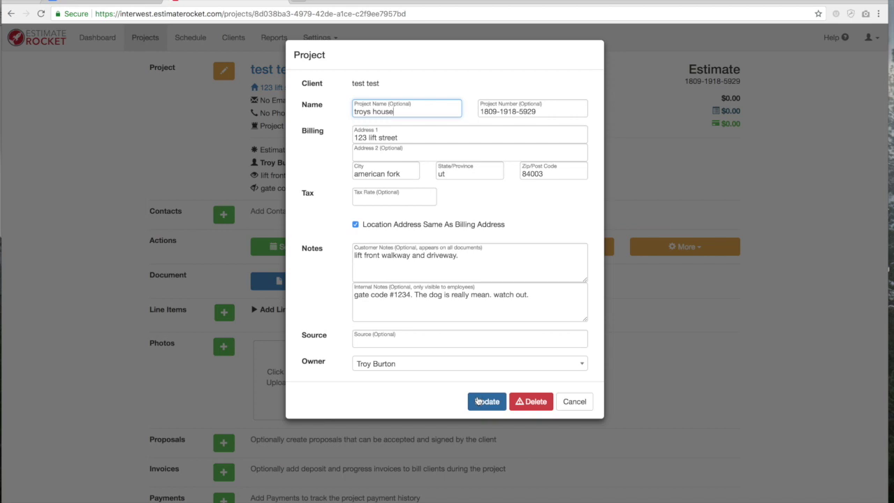
left_click(479, 402)
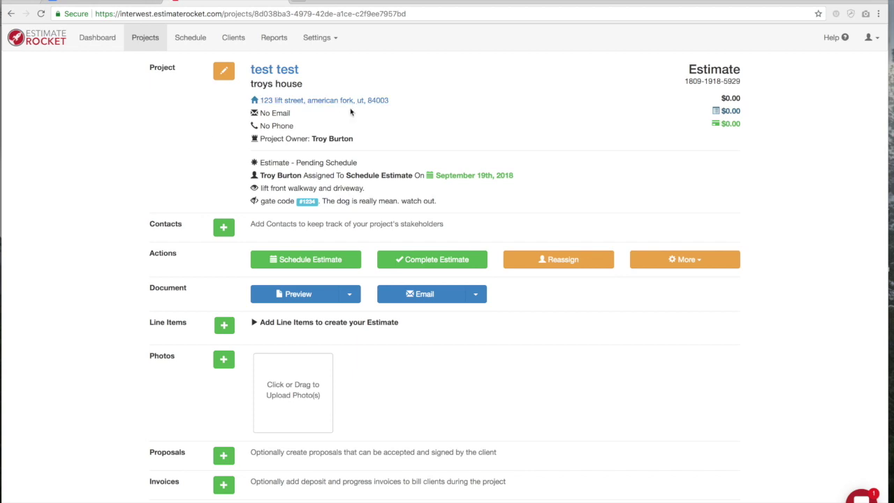
Step: Review the client's record and its editable details without changing them, and return to the client's project
left_click(278, 72)
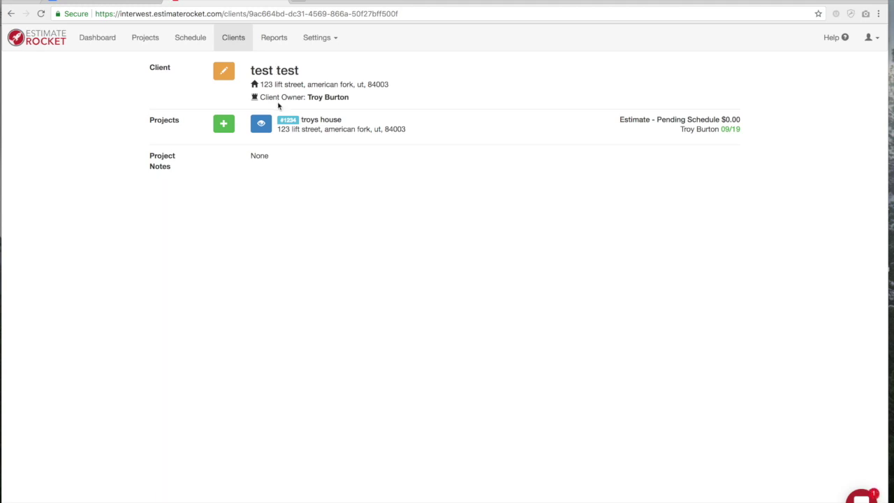
left_click(223, 74)
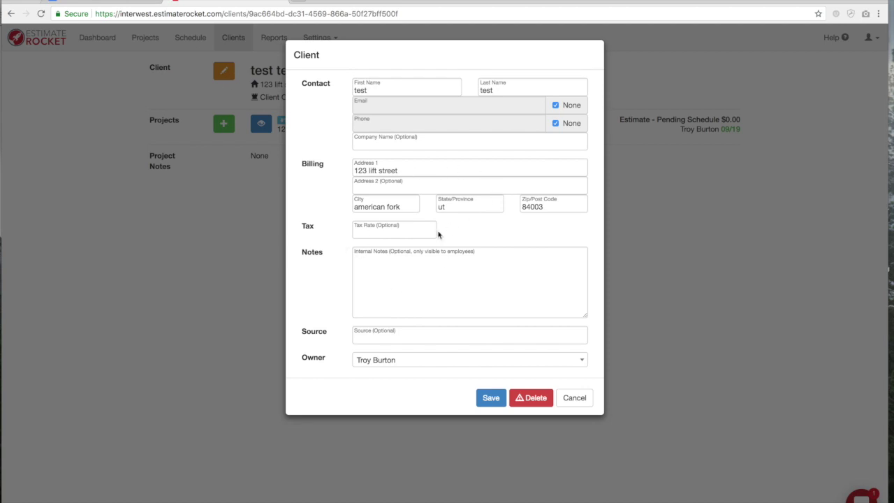
left_click(574, 402)
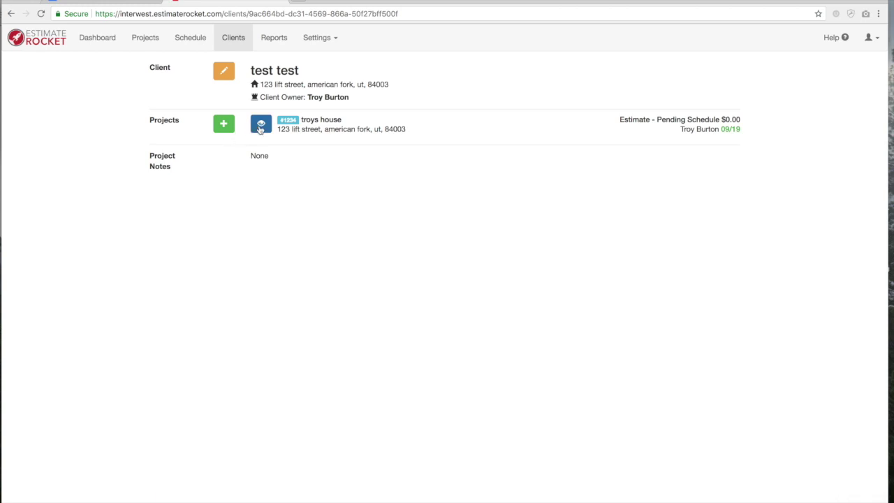
left_click(259, 129)
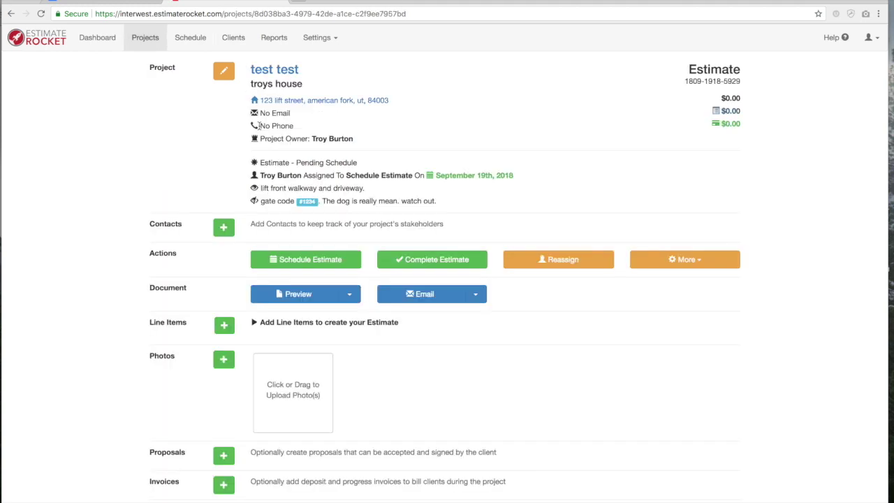
Step: Look through the project's sections and inspect the blank contact form without adding a contact
scroll(129, 199, "down", 1)
scroll(130, 199, "down", 2)
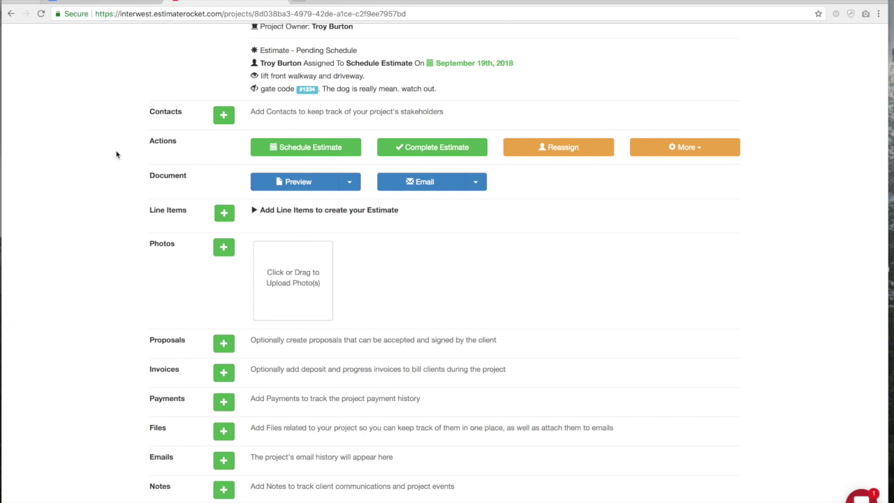
scroll(328, 122, "up", 3)
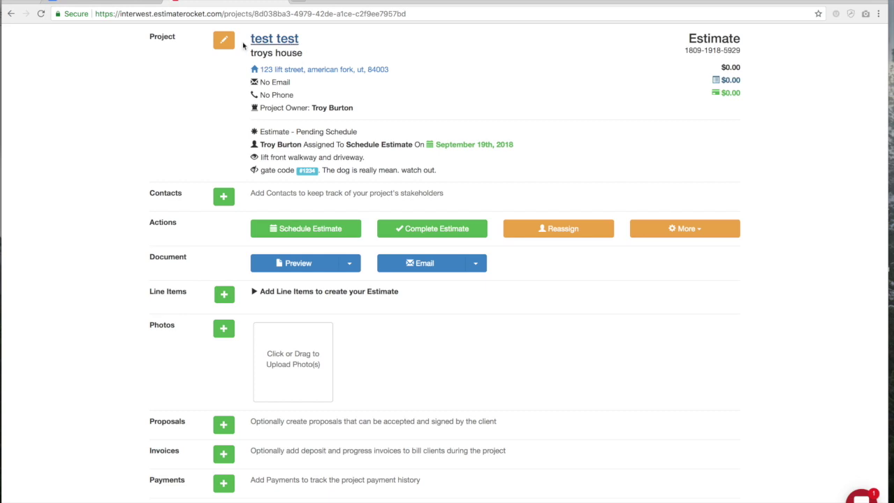
scroll(98, 261, "down", 2)
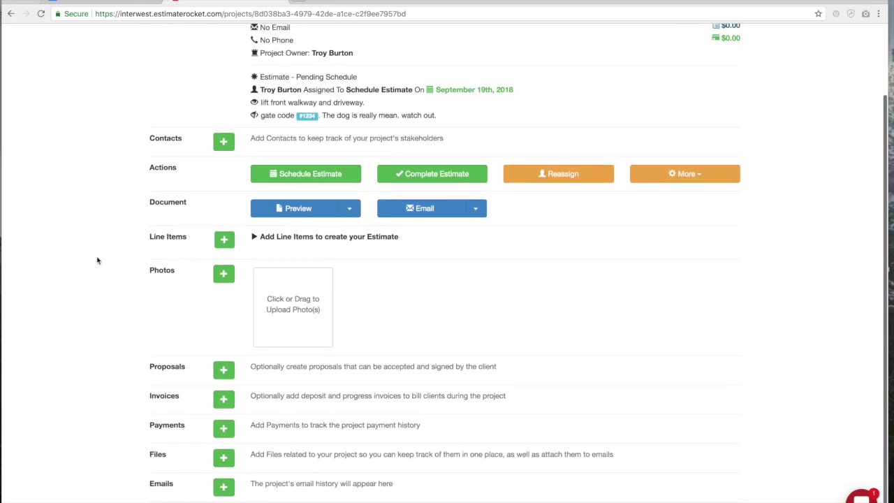
scroll(97, 260, "down", 1)
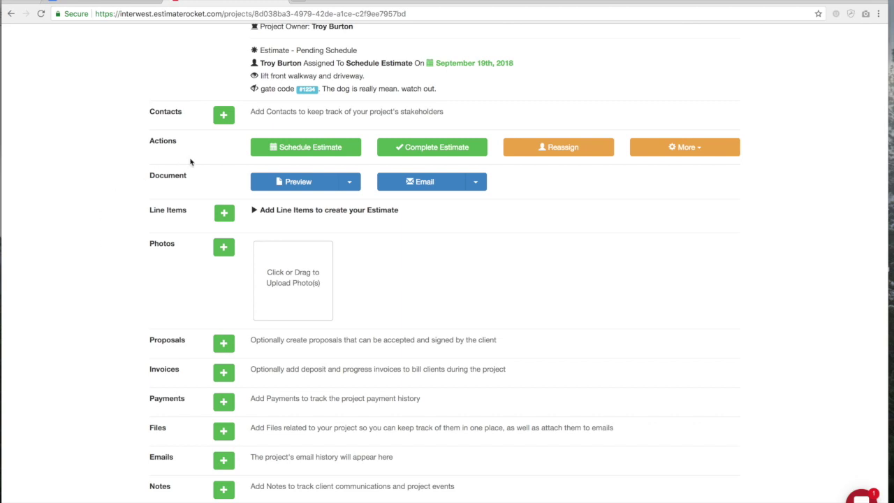
left_click(223, 118)
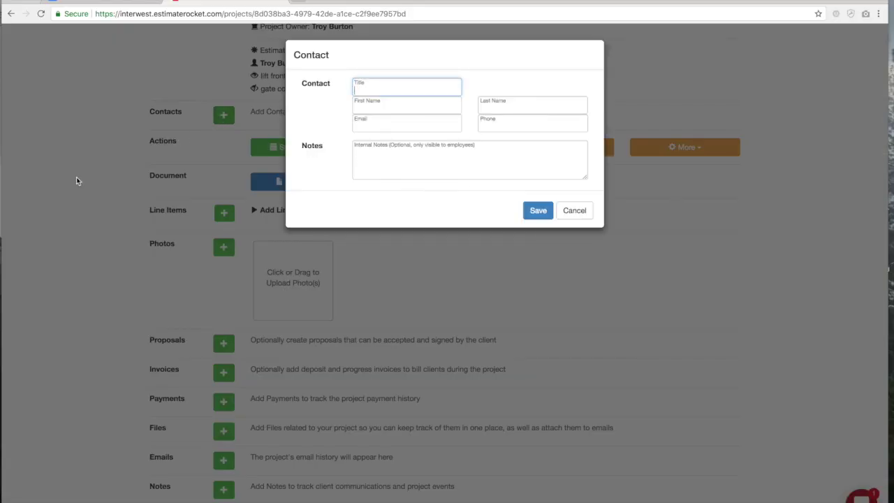
left_click(575, 213)
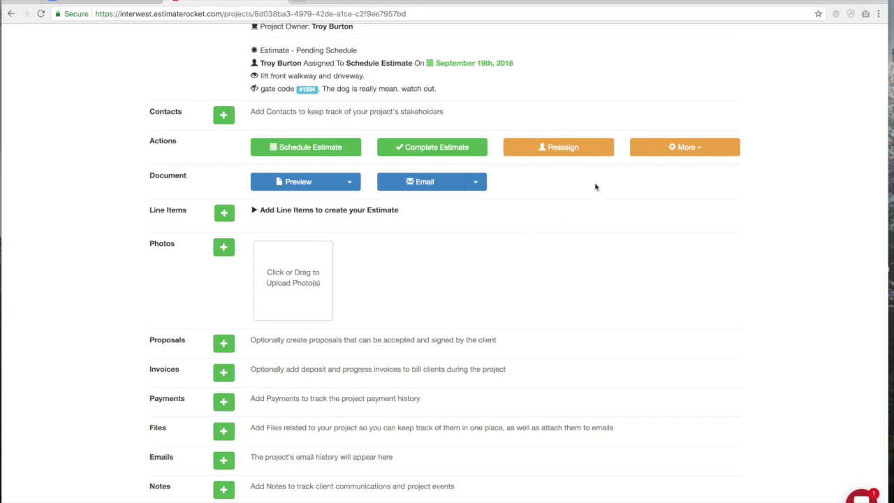
Step: In the estimate's reassignment form, set the start to 09/20/2018 at 08:00 AM and the end time to 09:00 AM
left_click(600, 153)
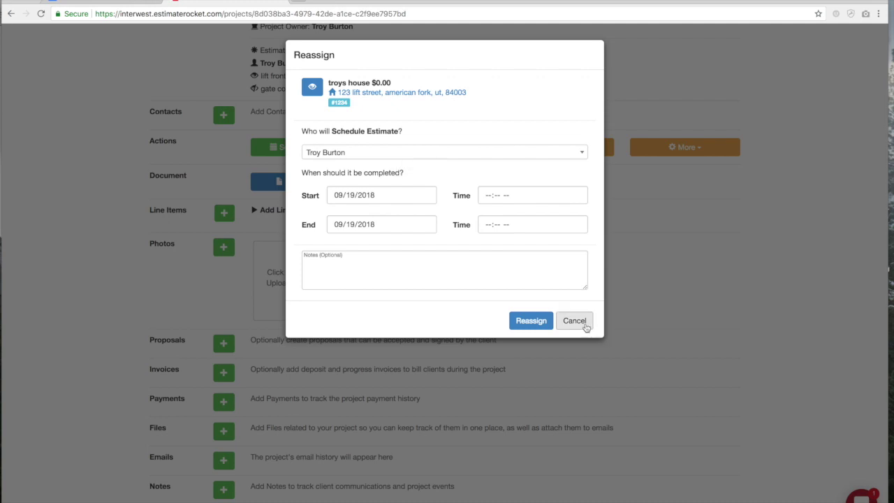
left_click(582, 325)
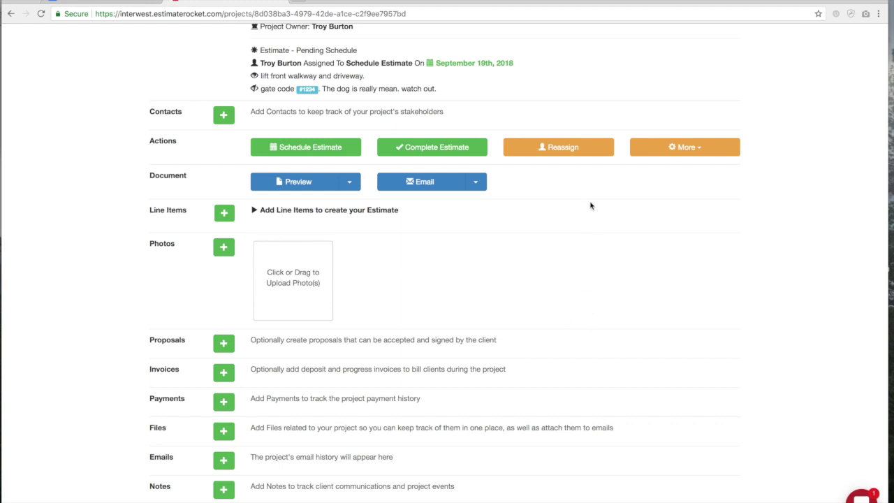
left_click(558, 154)
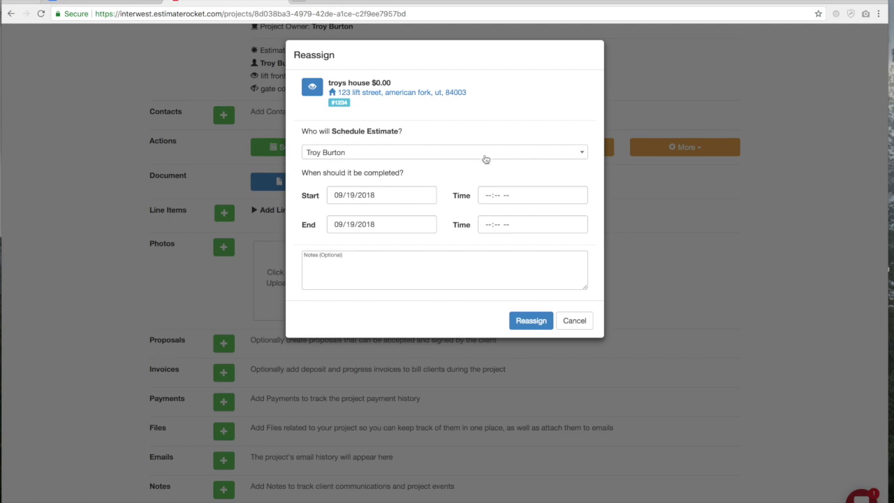
left_click(425, 196)
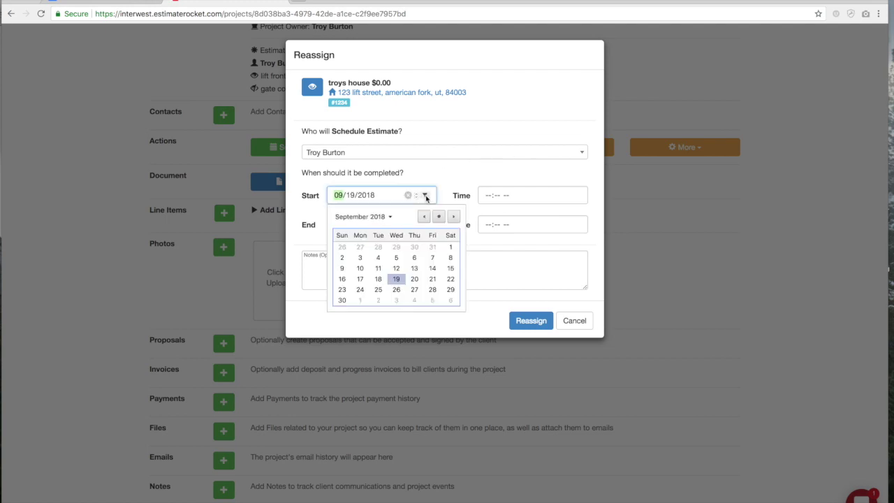
left_click(417, 279)
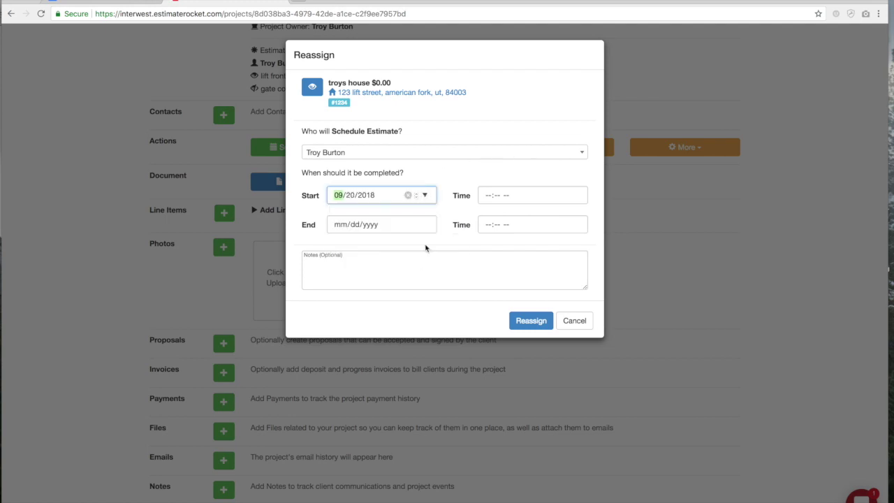
left_click(489, 195)
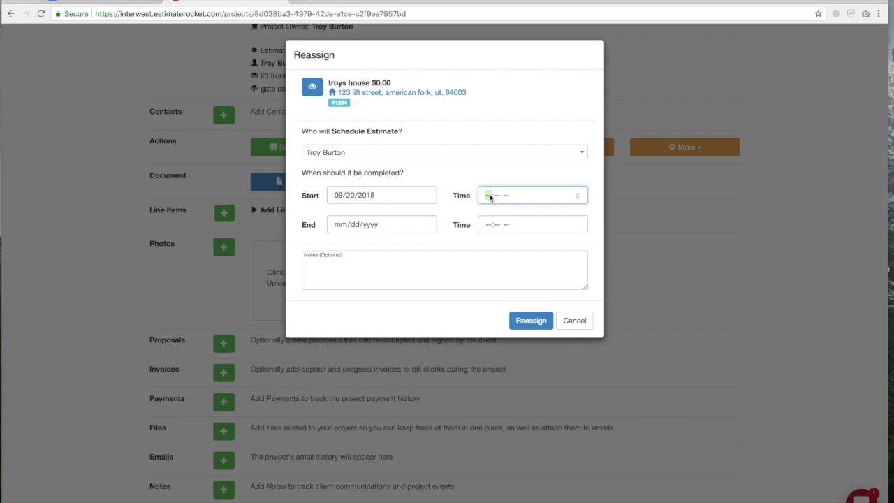
type("08:00a")
left_click(484, 227)
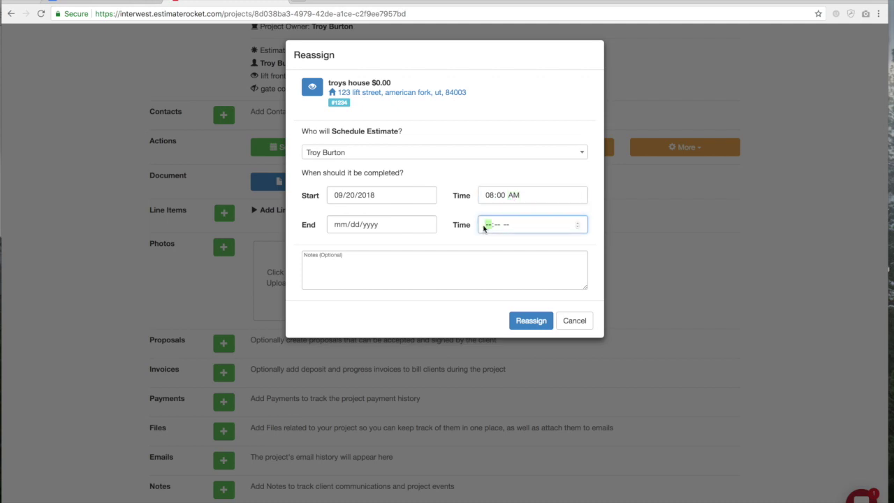
type("900")
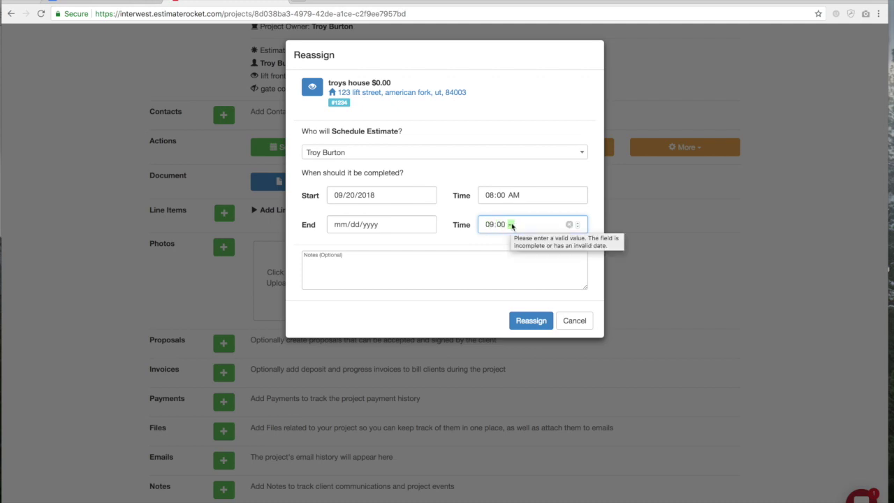
type("a")
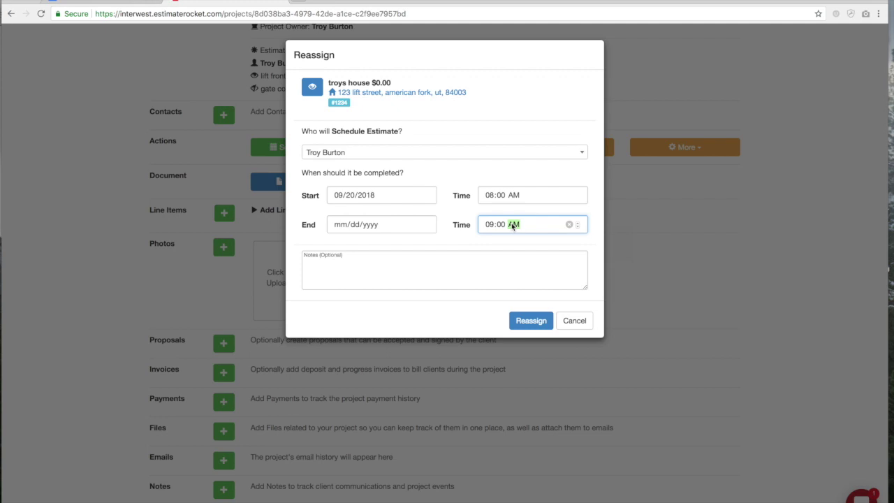
Step: Add the note "front walkway" to the reassignment and submit it
left_click(495, 269)
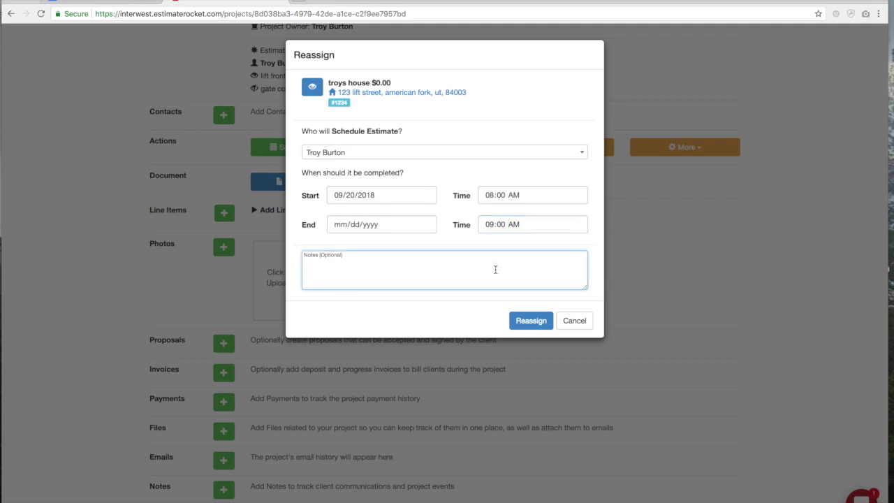
type("front walkway")
left_click(538, 322)
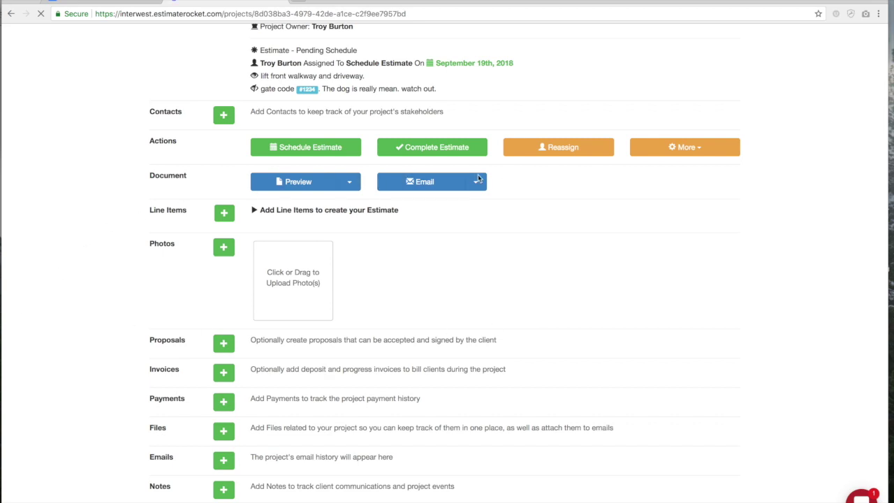
Step: Schedule the project's estimate on the calendar for September 19, 2018, and confirm it with the current assignee
left_click(322, 164)
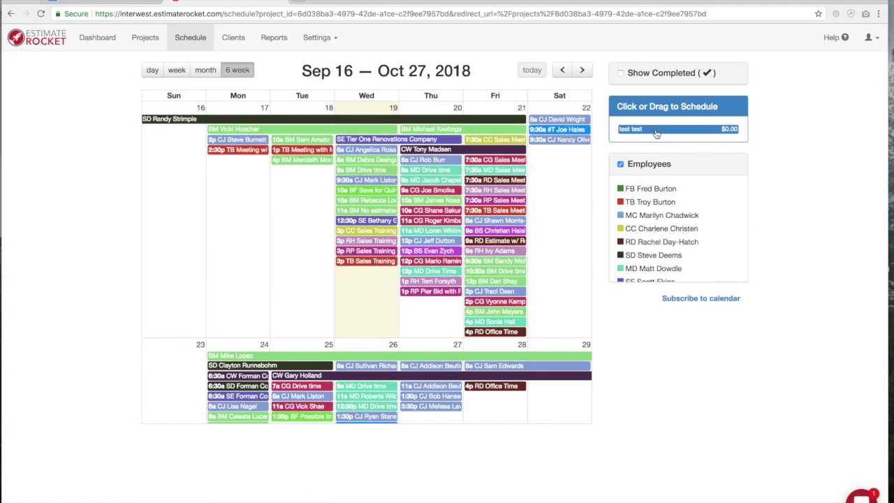
left_click_drag(657, 133, 378, 284)
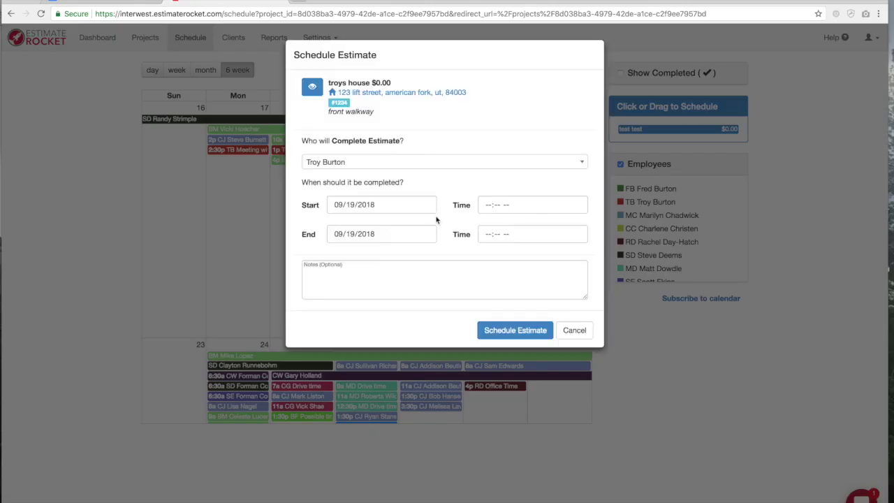
left_click(517, 330)
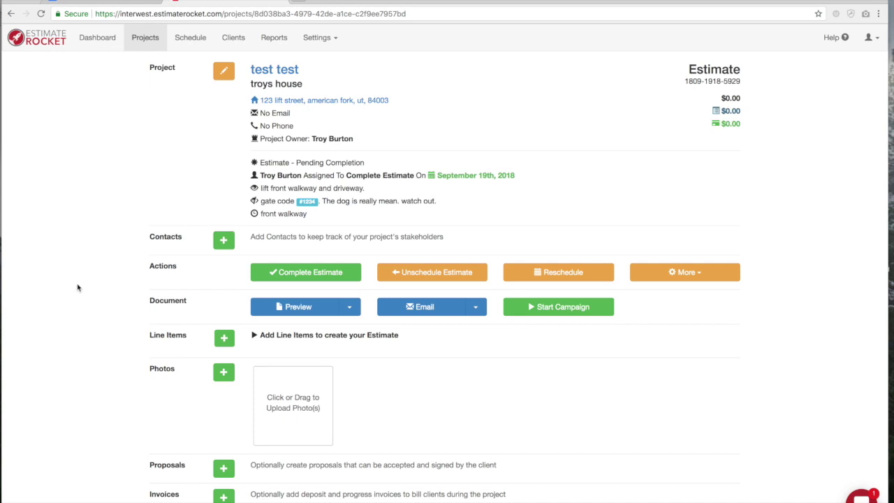
scroll(78, 286, "down", 2)
scroll(77, 286, "down", 1)
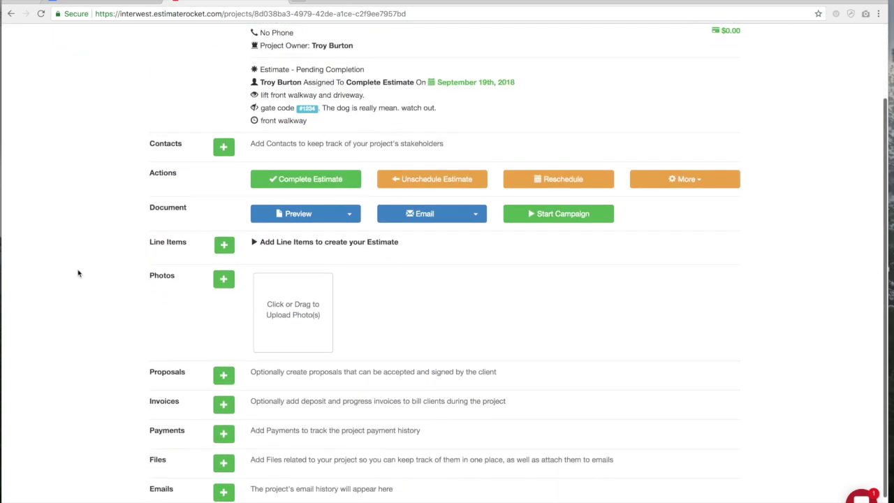
Step: Start a new line item named "void fill front walkway" with a unit price of 199
left_click(224, 245)
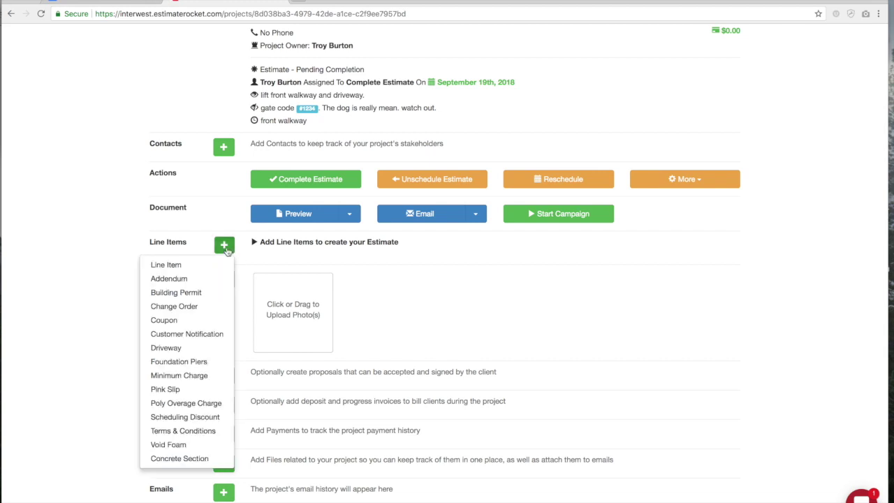
left_click(170, 267)
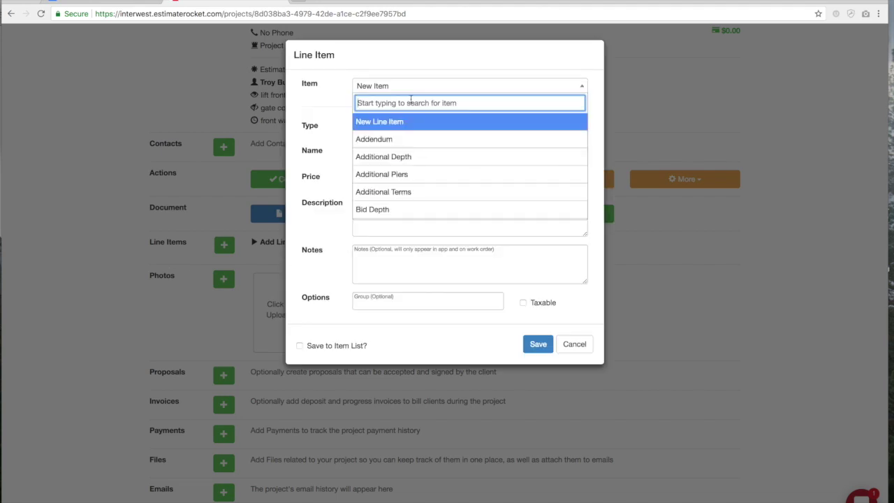
left_click(443, 44)
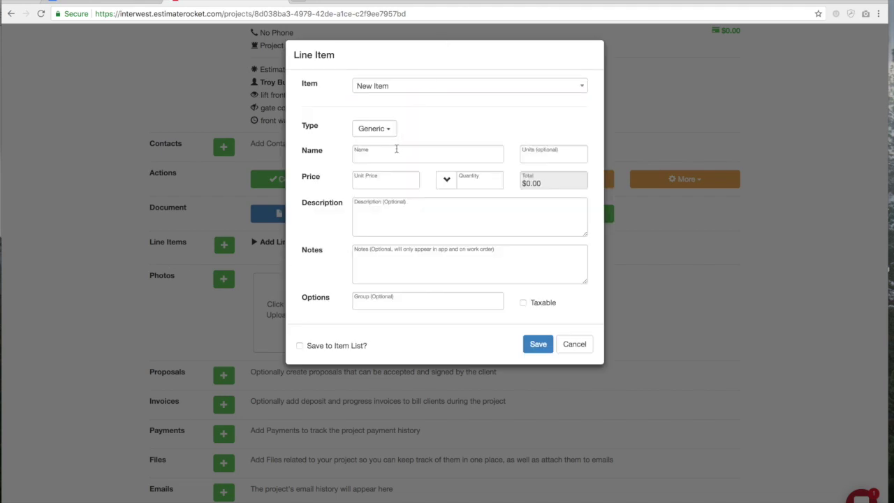
left_click(394, 155)
type("void fill")
left_click(393, 184)
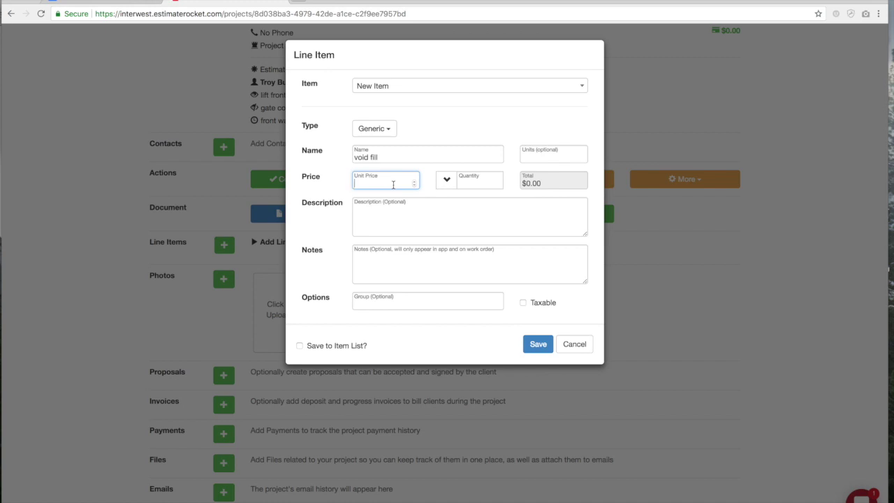
type("199")
left_click(400, 156)
type("fr")
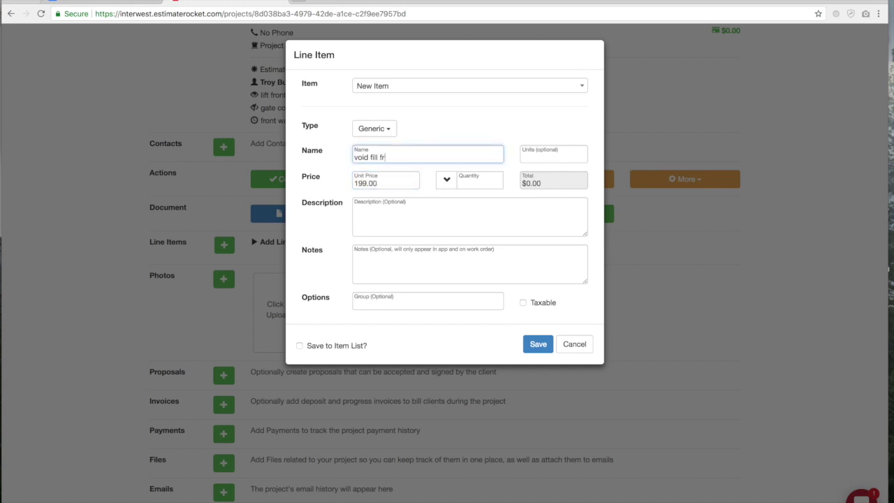
type("ont walkway")
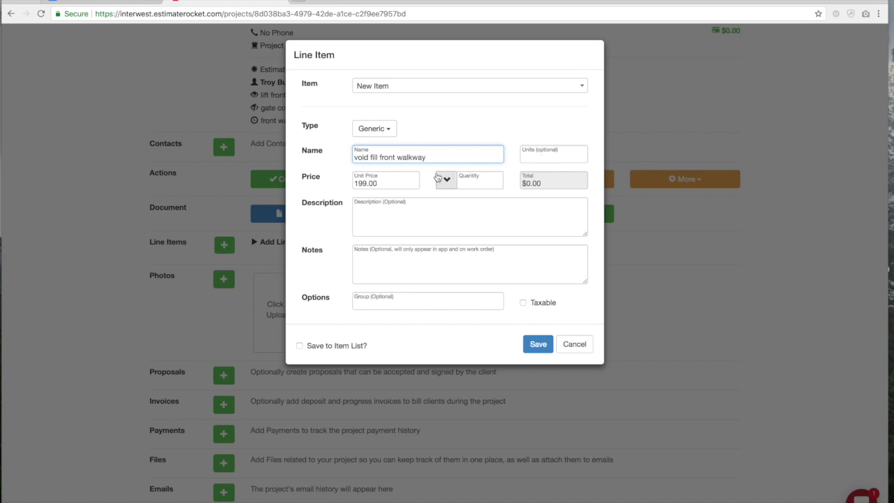
Step: Change the walkway line item's unit price to 200 and set its quantity to 1
left_click(394, 182)
key("BackSpace")
key("BackSpace")
key("BackSpace")
key("BackSpace")
key("BackSpace")
key("BackSpace")
type("200")
left_click(483, 184)
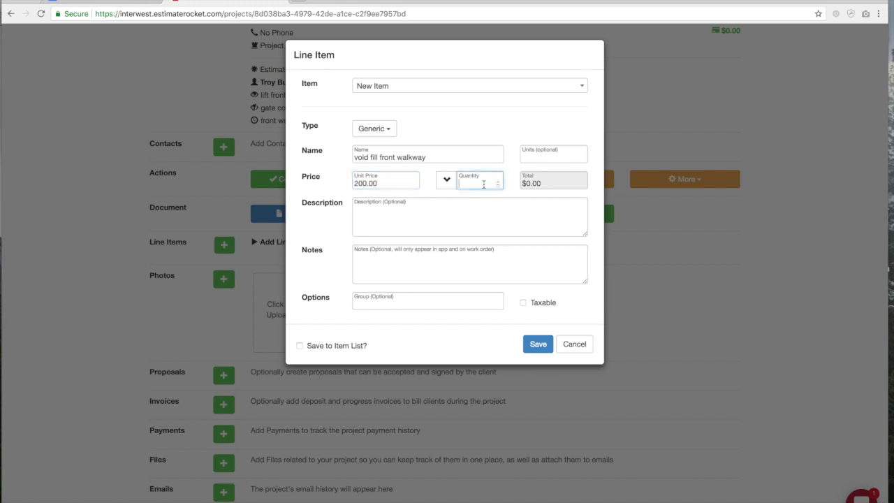
type("1")
Step: Describe the line item as "void fill front walkway", assign it to the Front Walk group and save it
left_click(458, 209)
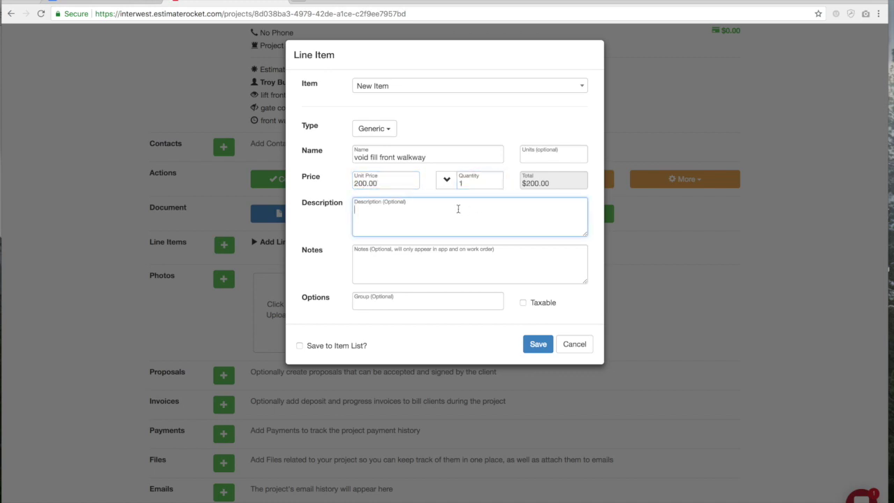
type("void fill front w")
key("BackSpace")
key("BackSpace")
type("walkway")
left_click(475, 299)
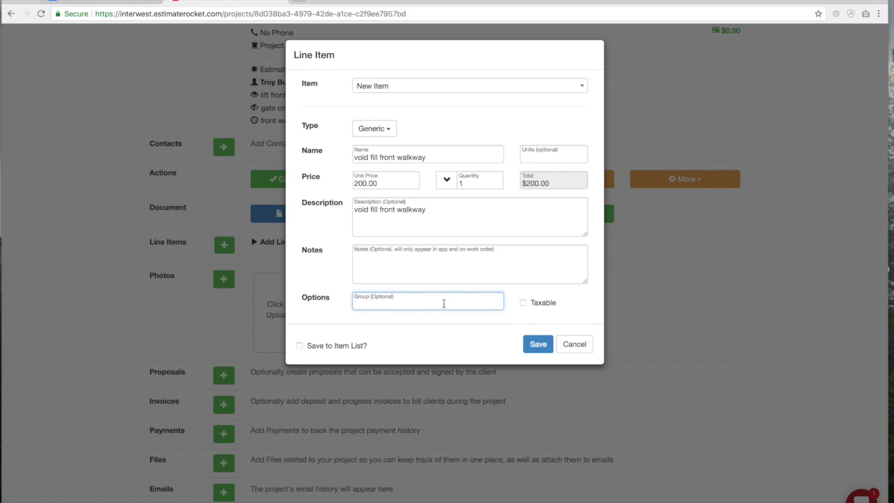
type("Front")
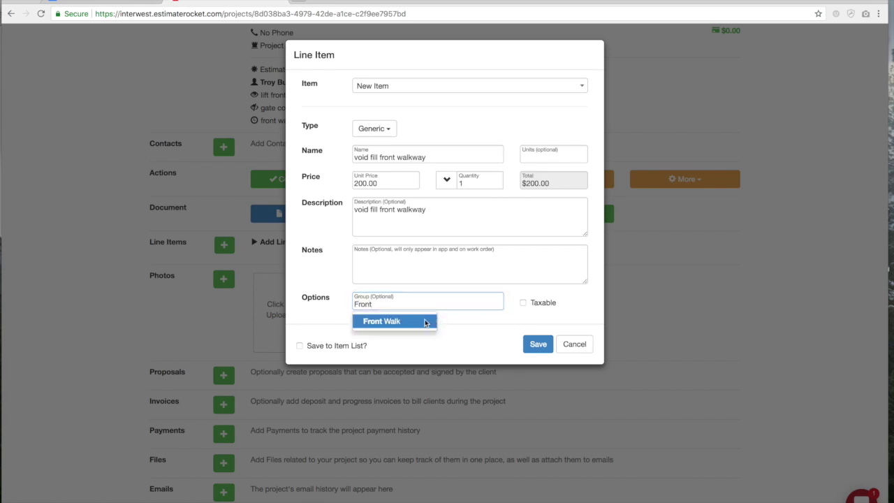
left_click(391, 320)
left_click(537, 344)
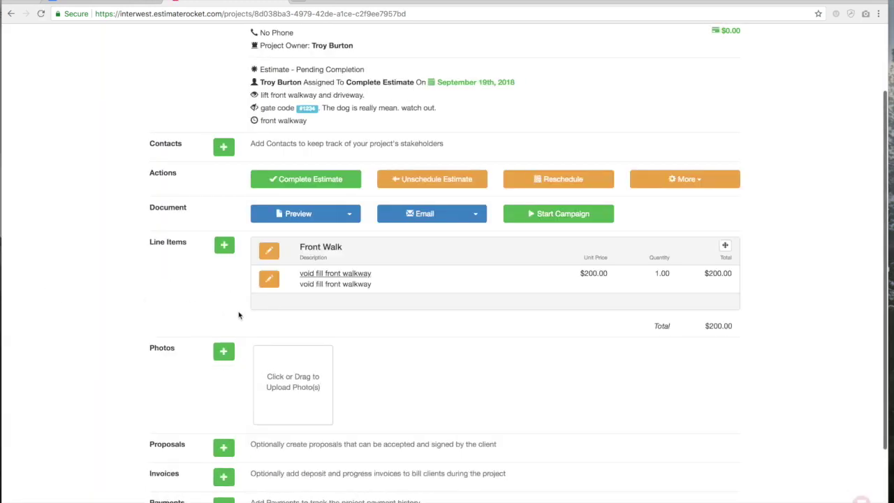
Step: Start another new line item named "Back Patio" with a unit price of 300 and a quantity of 1
scroll(350, 325, "down", 1)
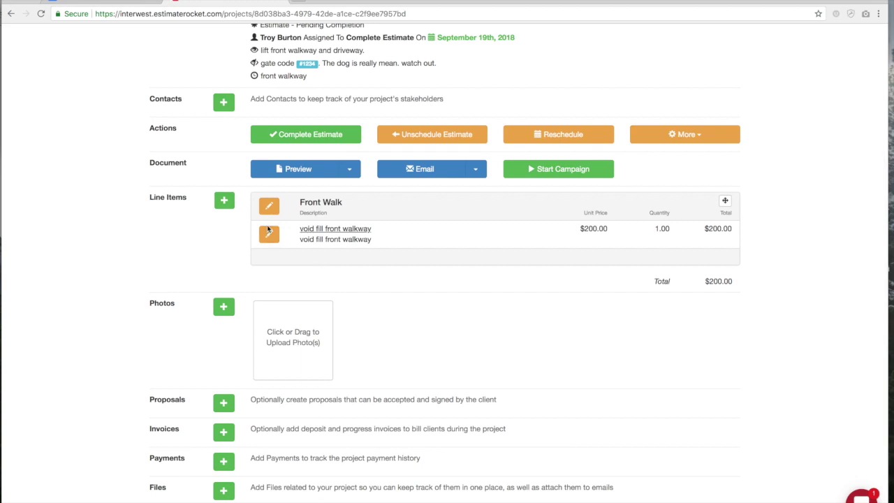
left_click(224, 202)
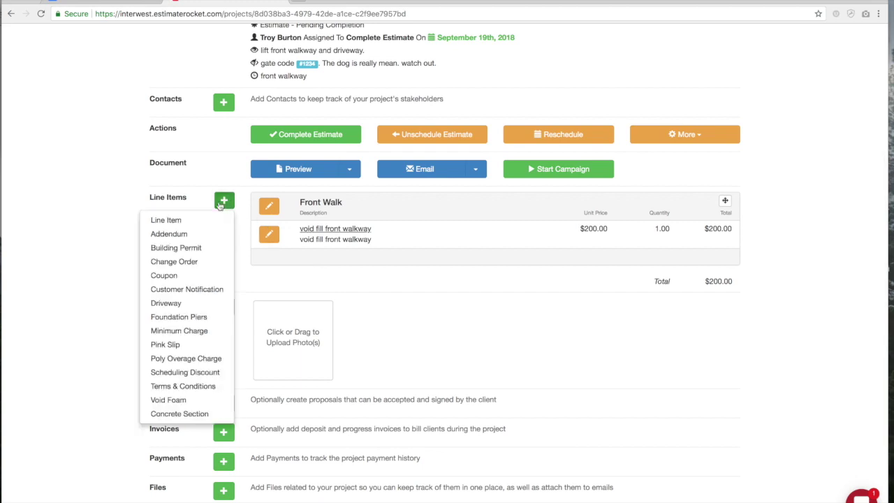
left_click(181, 221)
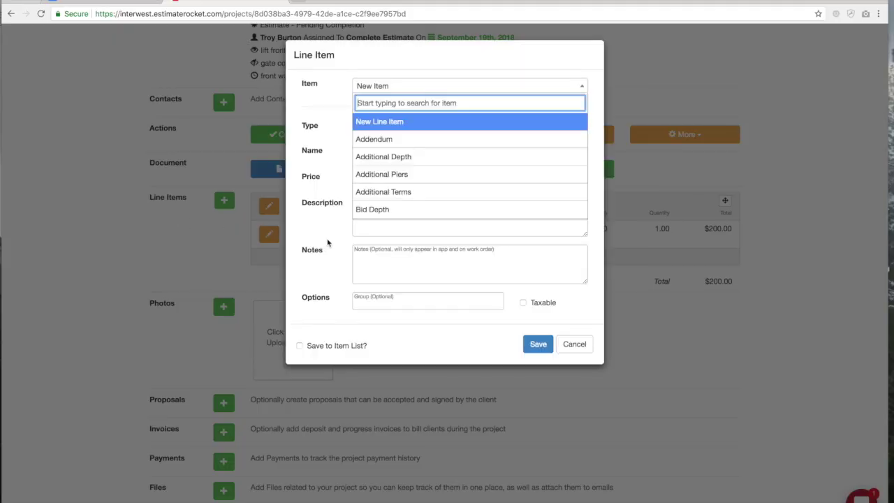
left_click(414, 76)
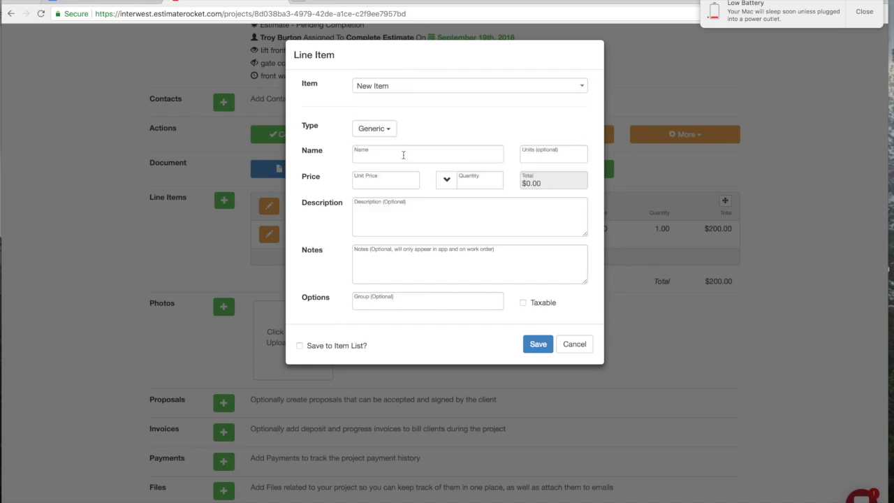
left_click(392, 155)
type("Back Par")
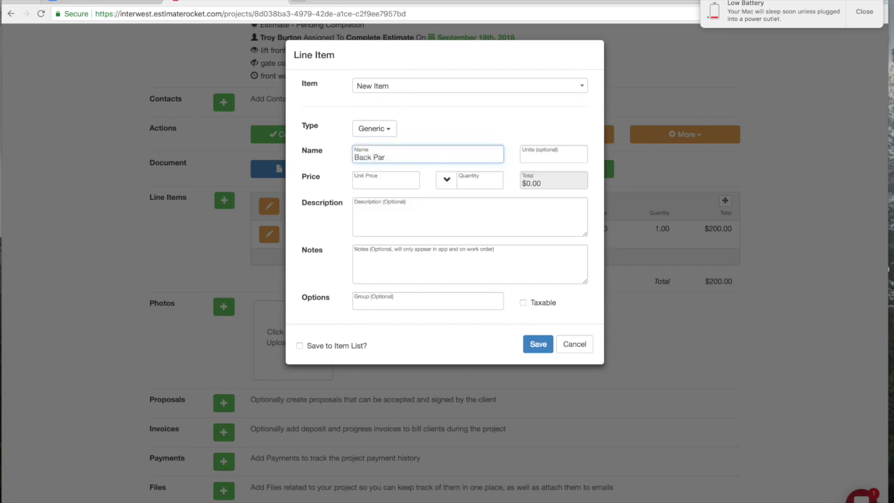
key("BackSpace")
type("tio")
left_click(391, 182)
type("300")
left_click(478, 181)
type("1")
Step: Describe the item as "lift back patio on the outside edge", put it in the group "Back patio" and save it
left_click(438, 207)
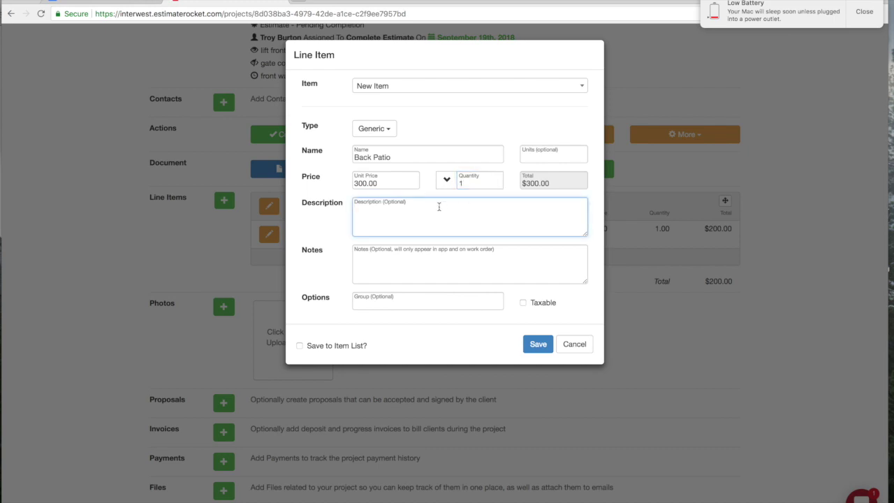
type("lift back patio on the outside e")
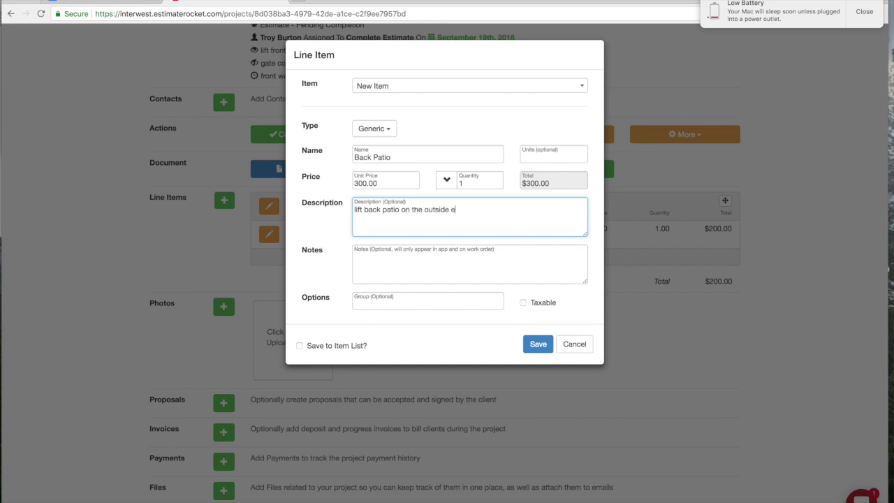
type("dge")
left_click(537, 347)
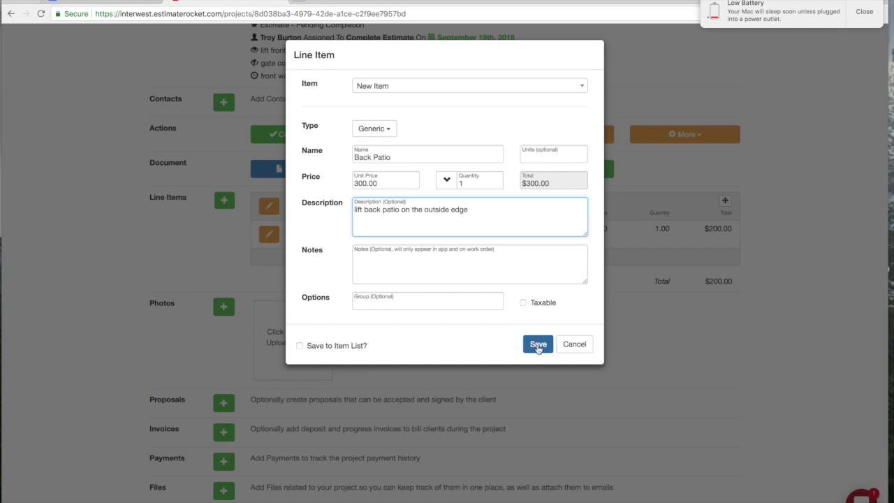
left_click(482, 301)
type("Back")
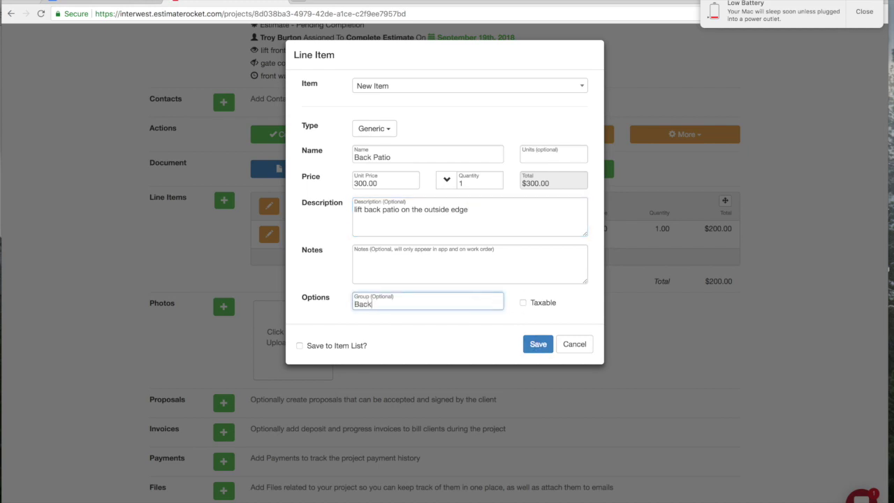
type(" patio")
left_click(536, 349)
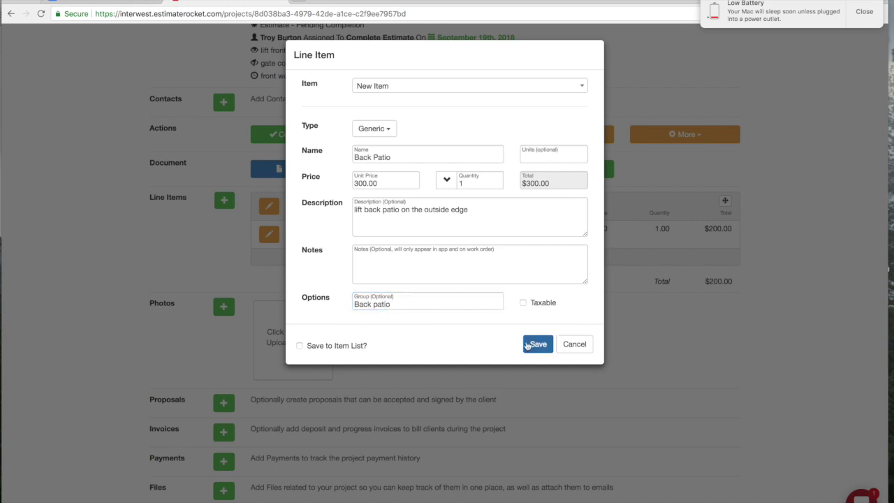
left_click(533, 342)
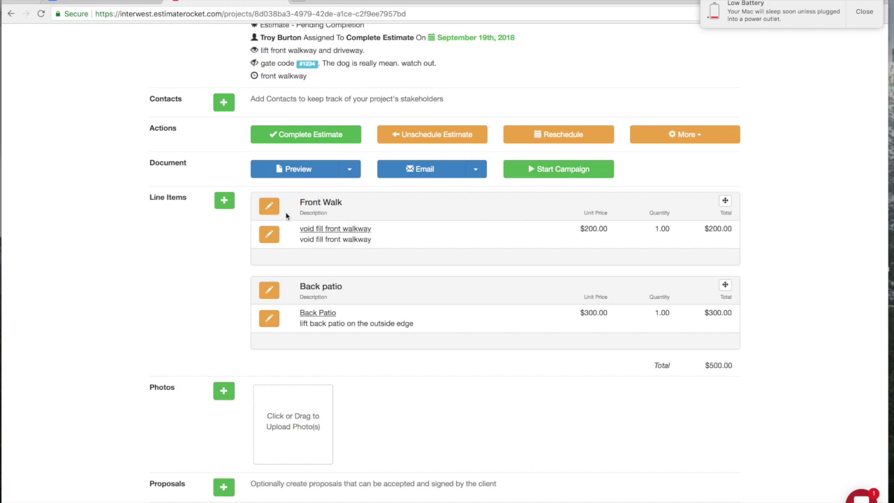
Step: Edit the Front Walk group so it is not included in the estimate total, and save the group
left_click(277, 212)
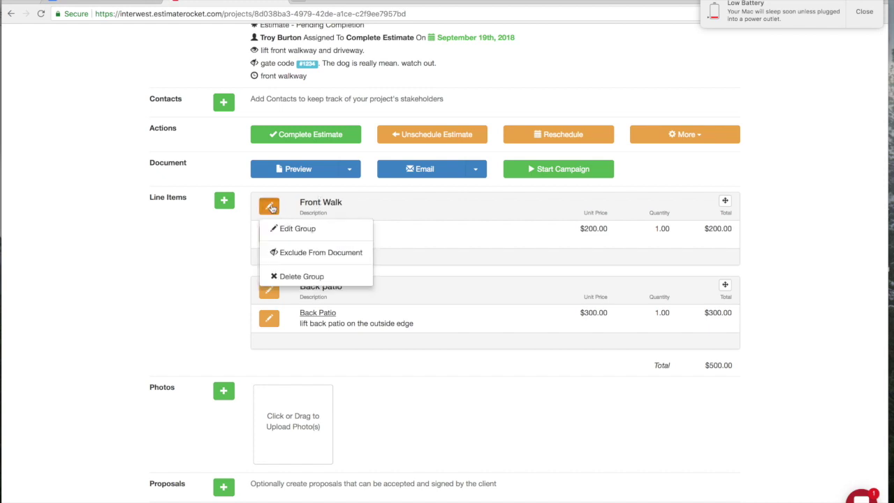
left_click(287, 229)
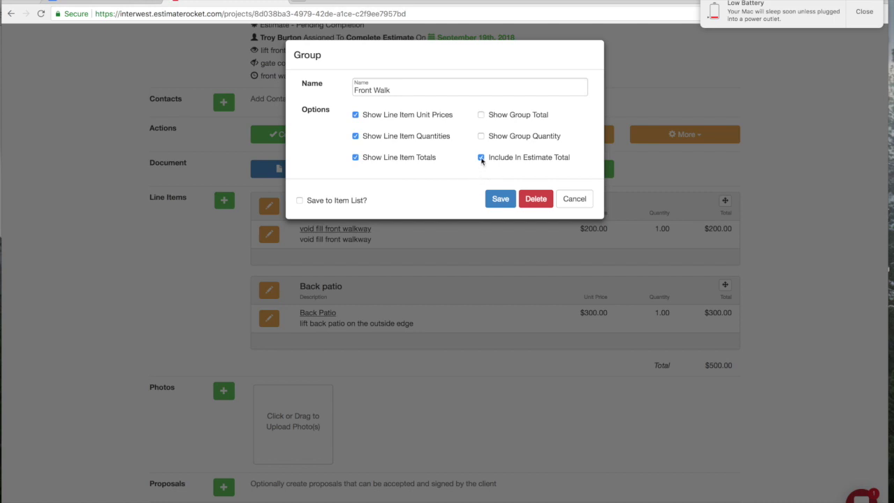
left_click(482, 158)
left_click(502, 201)
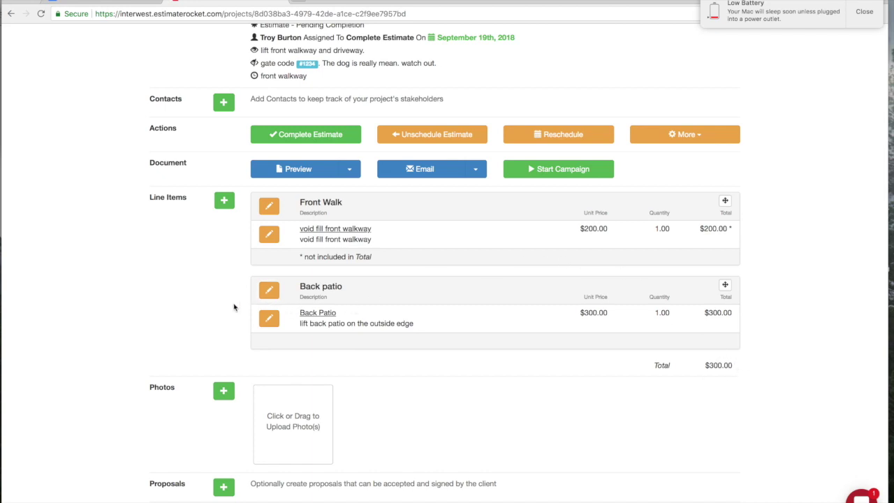
Step: Complete the estimate with the work acceptance follow-up starting on 09/20/2018
scroll(219, 312, "down", 5)
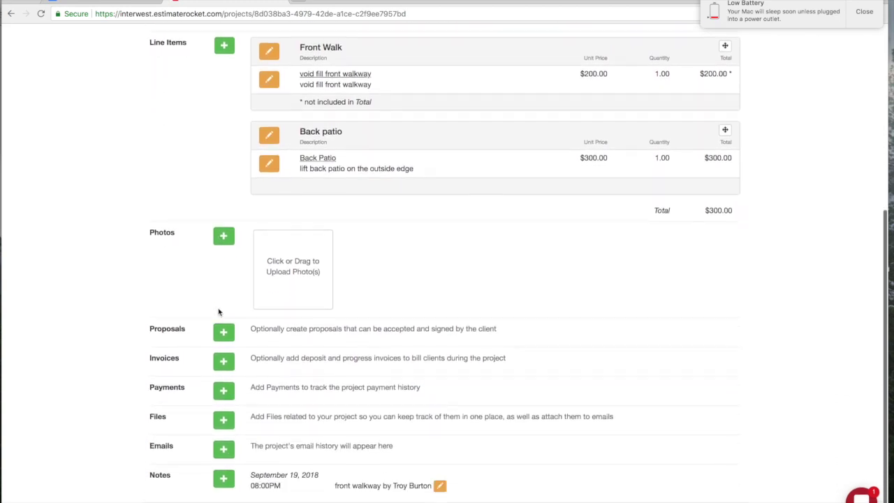
scroll(219, 311, "down", 1)
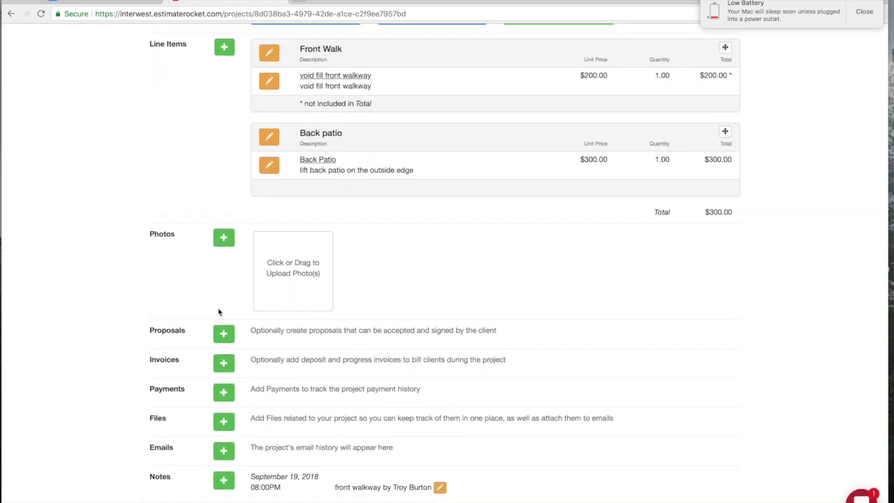
scroll(219, 312, "up", 8)
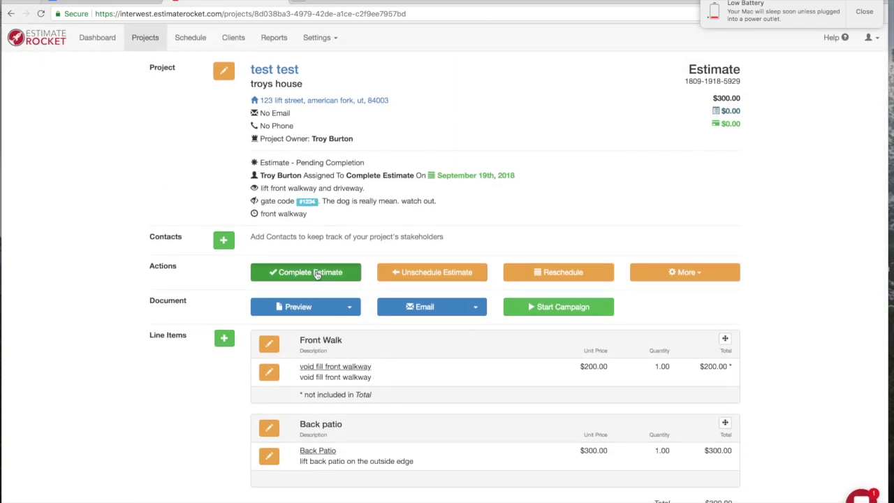
left_click(316, 273)
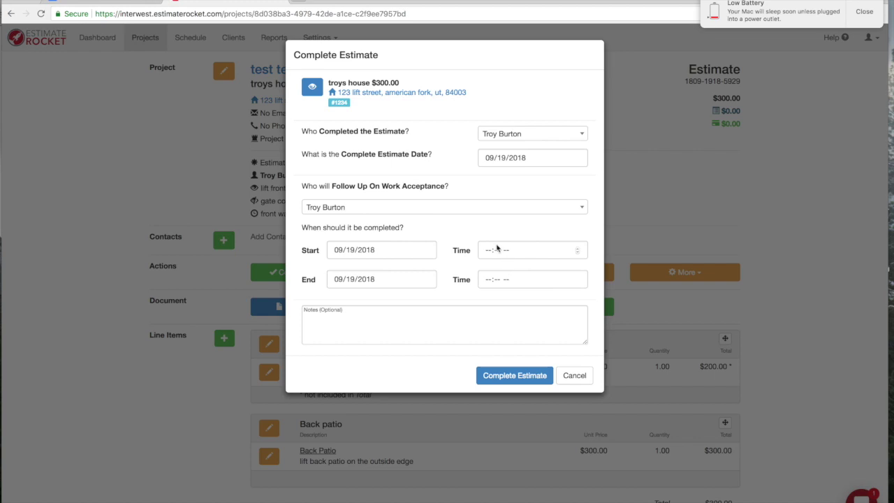
left_click(487, 251)
left_click(424, 250)
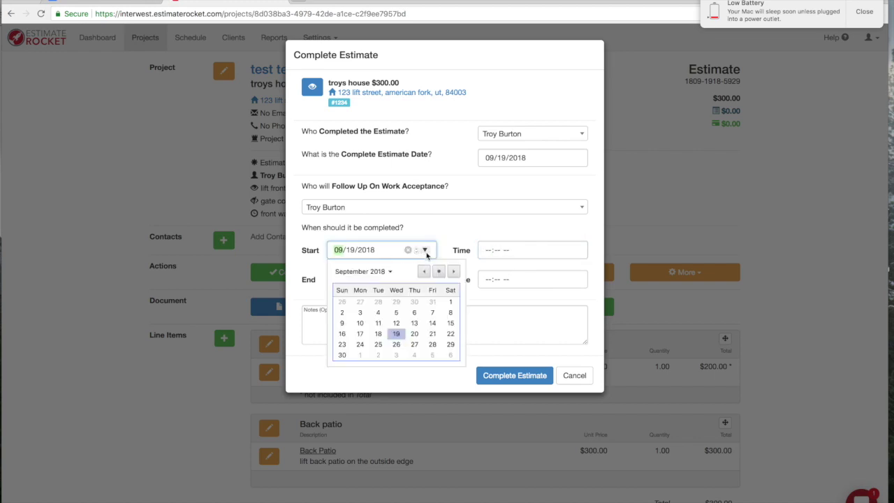
left_click(415, 334)
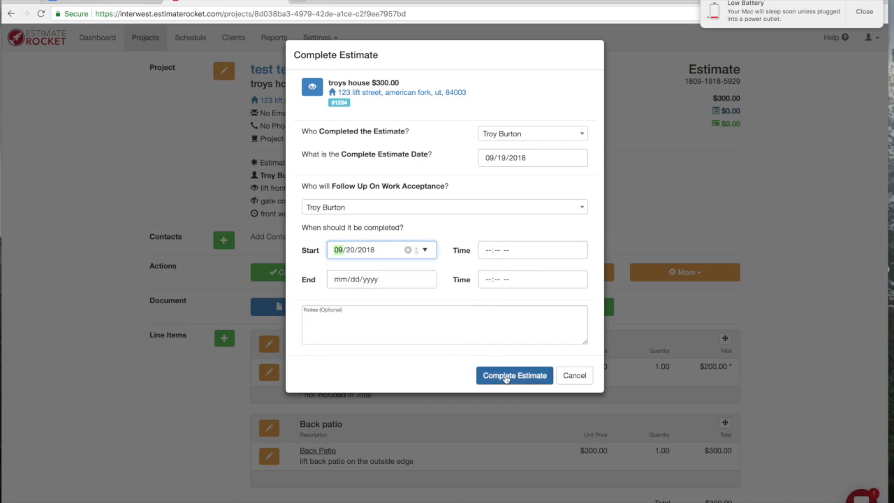
left_click(502, 376)
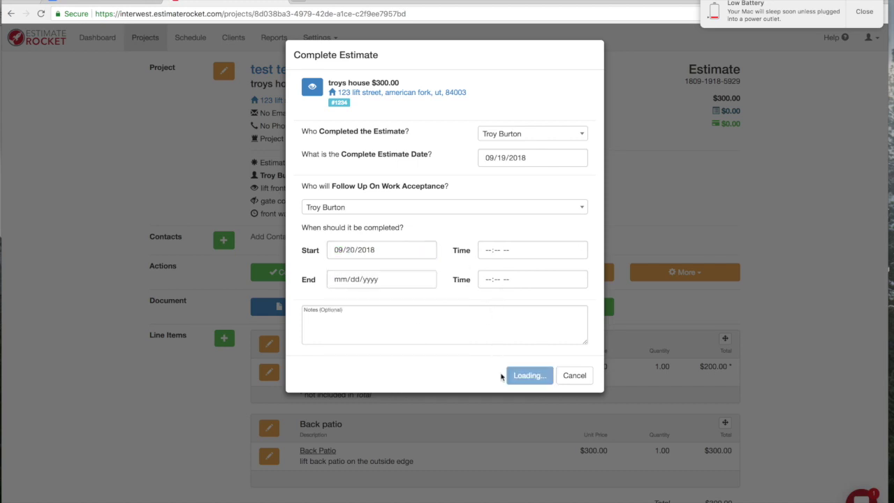
Step: Review the project's active proposals and their status
scroll(39, 393, "down", 3)
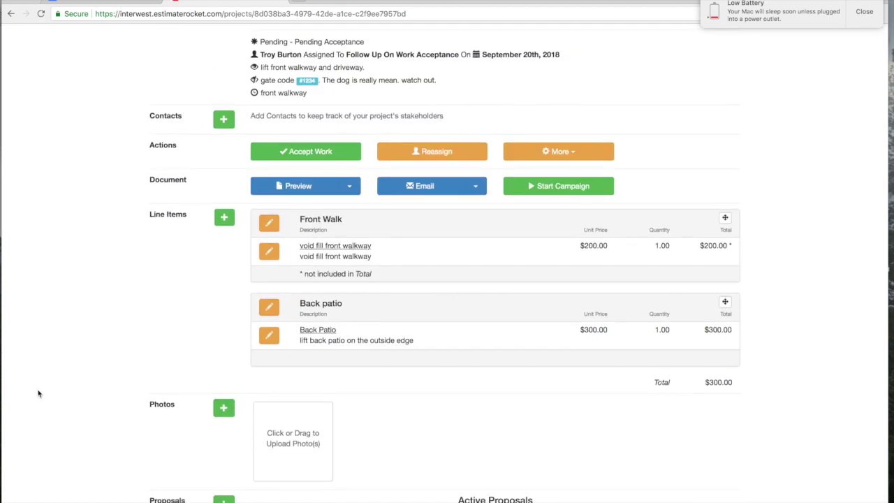
scroll(39, 393, "down", 3)
scroll(39, 393, "down", 2)
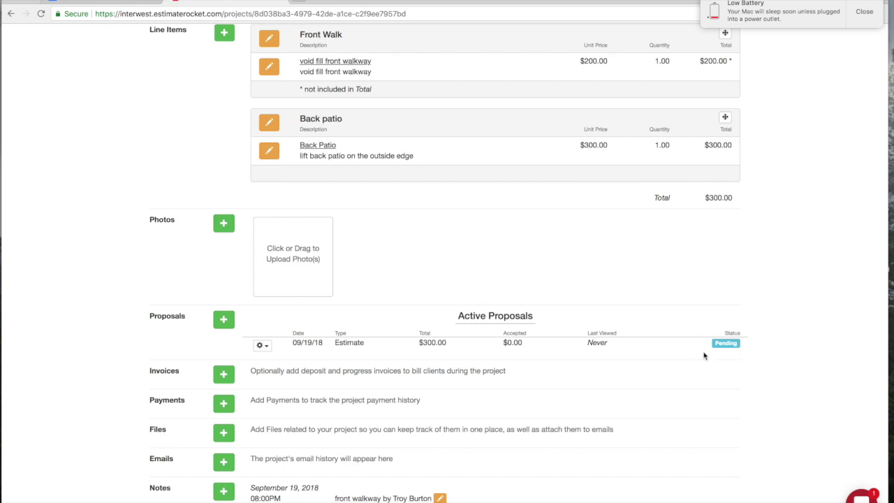
scroll(89, 341, "down", 1)
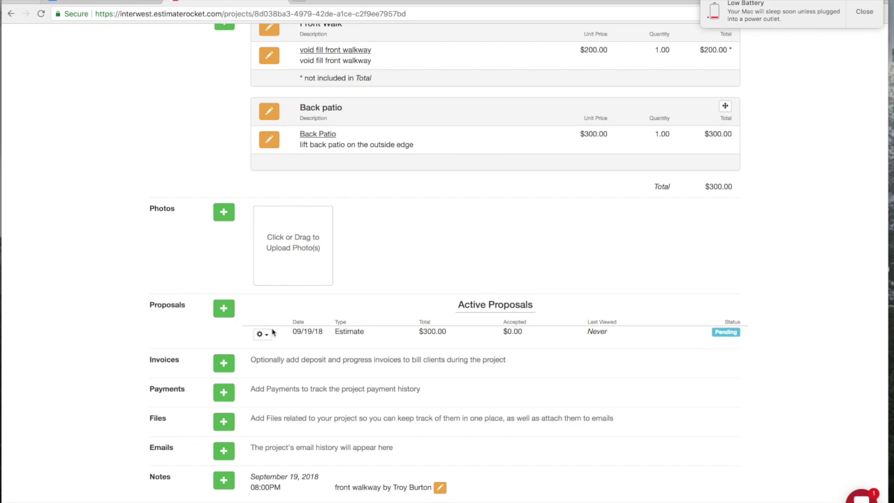
Step: Open the pending estimate proposal in the Customer Portal and view its full estimate document
left_click(263, 335)
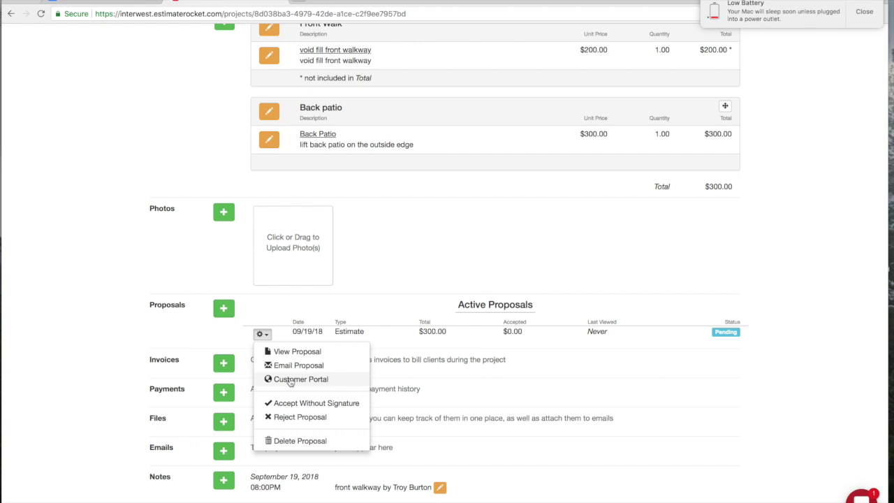
left_click(56, 309)
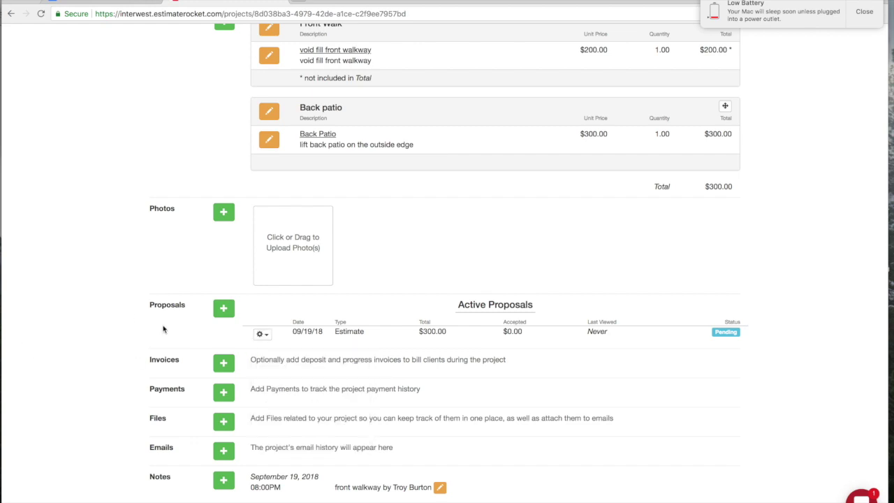
left_click(263, 336)
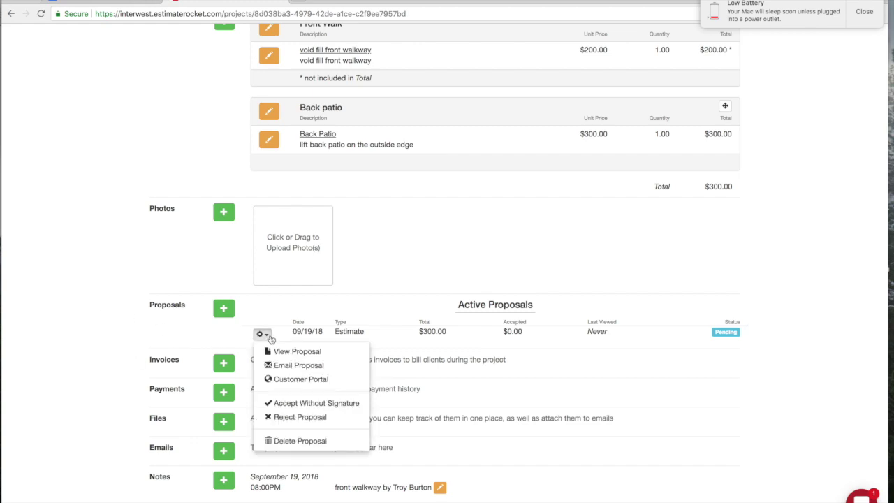
left_click(285, 382)
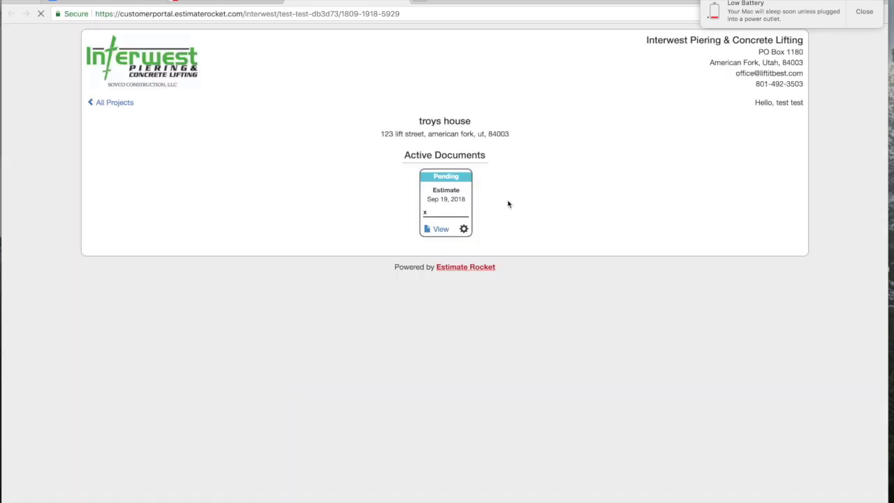
left_click(451, 211)
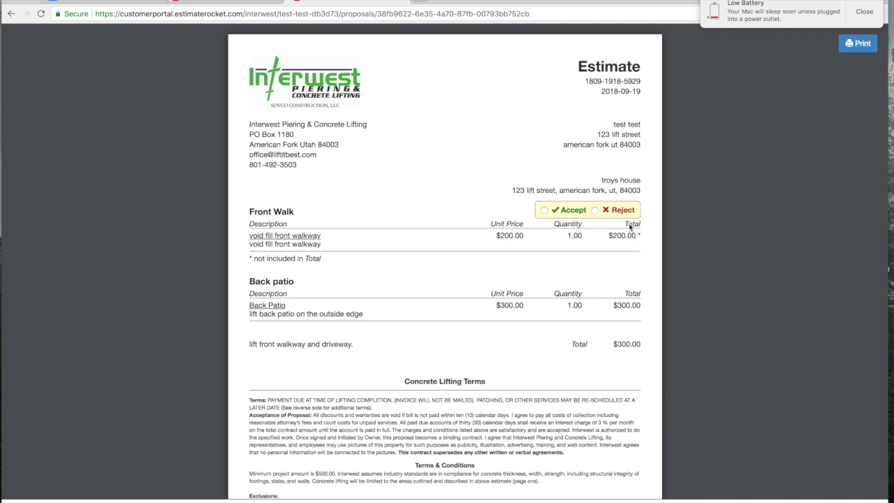
Step: Accept the Front Walk group as the customer, agree to electronic records and signatures, and continue to the signature field
left_click(544, 211)
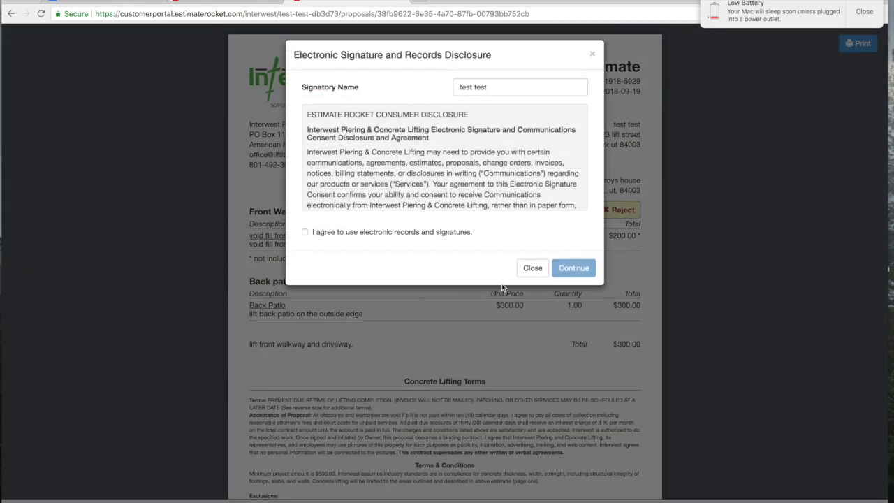
left_click(304, 233)
left_click(574, 270)
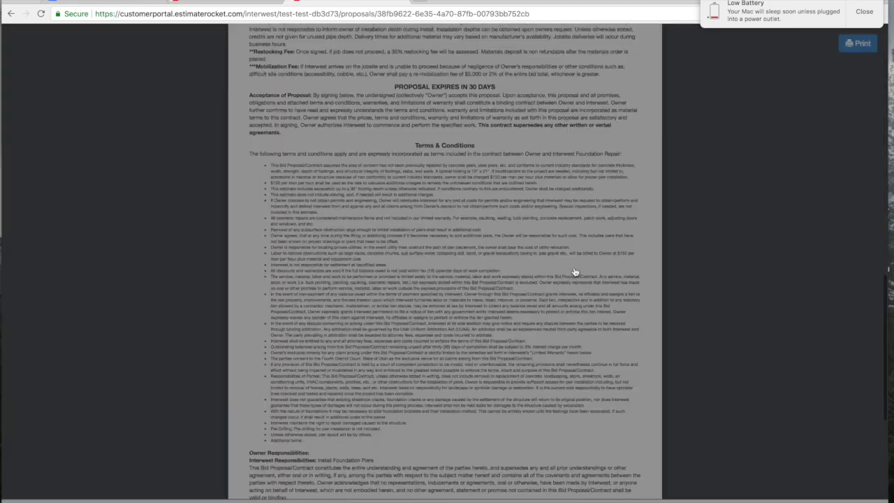
scroll(558, 328, "down", 1)
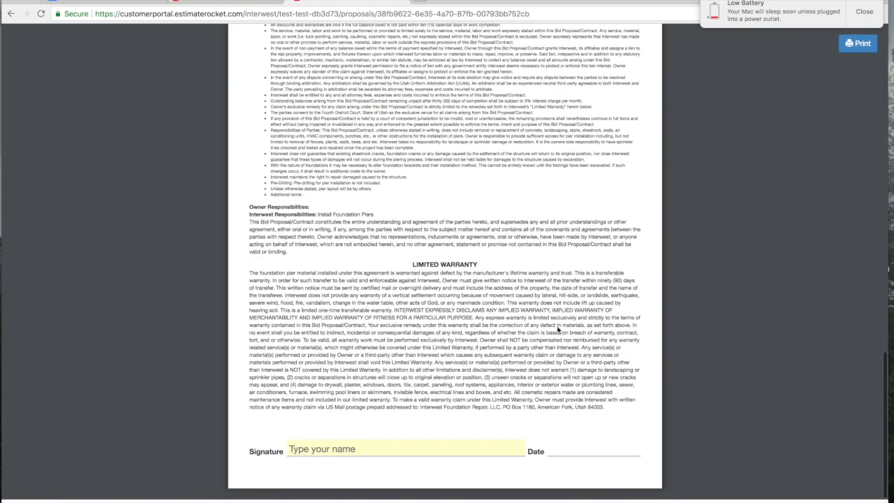
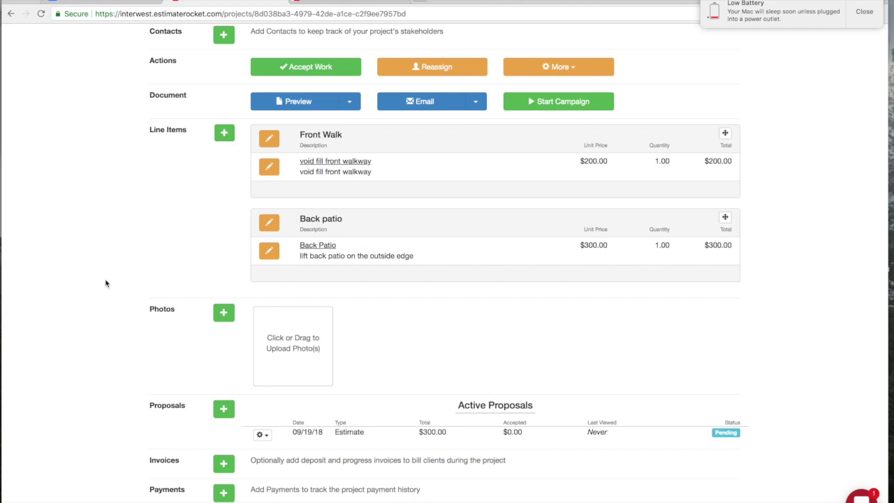
Step: Create a new Estimate-type proposal for the project, available 09/19/2018 and expiring 09/19/2019
scroll(106, 283, "up", 1)
scroll(105, 283, "down", 2)
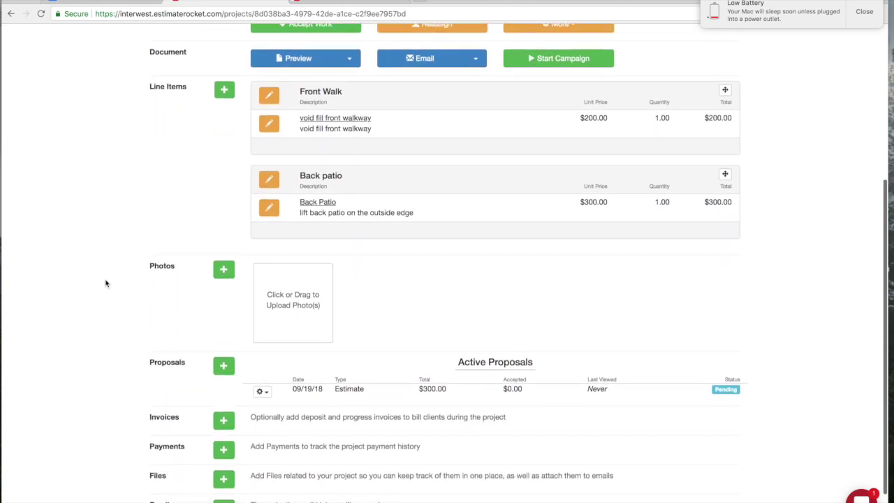
scroll(105, 283, "up", 1)
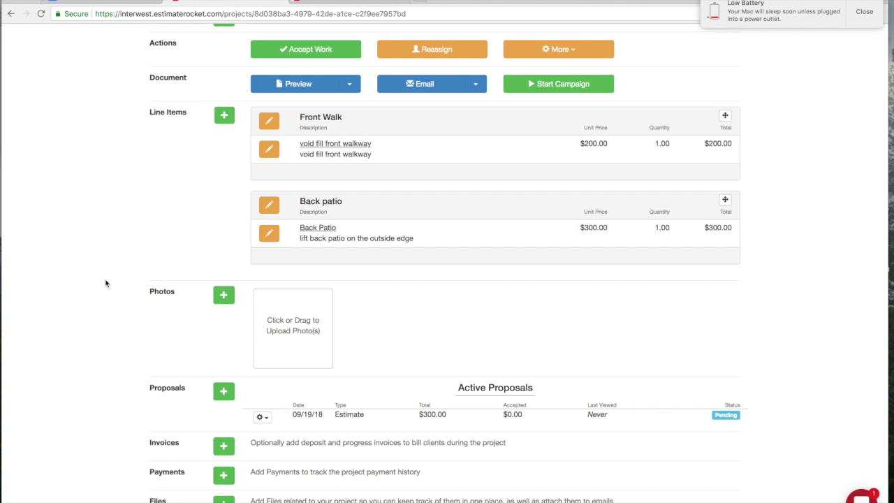
scroll(116, 252, "down", 4)
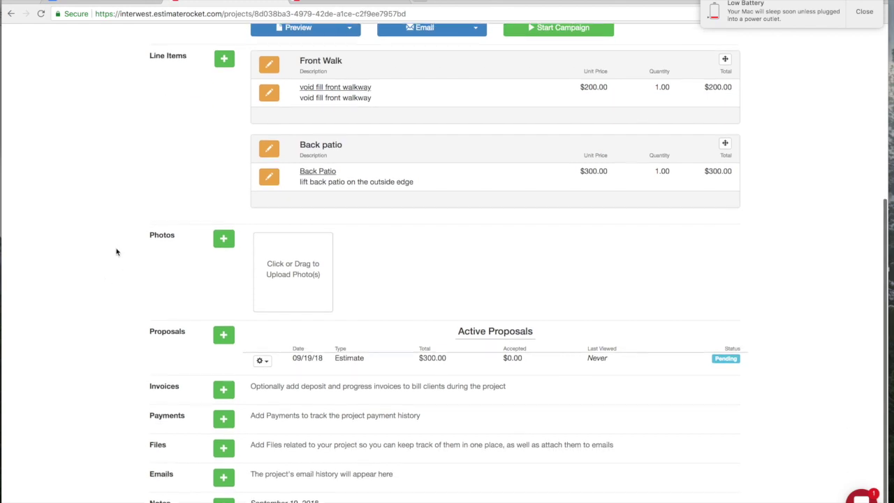
left_click(224, 332)
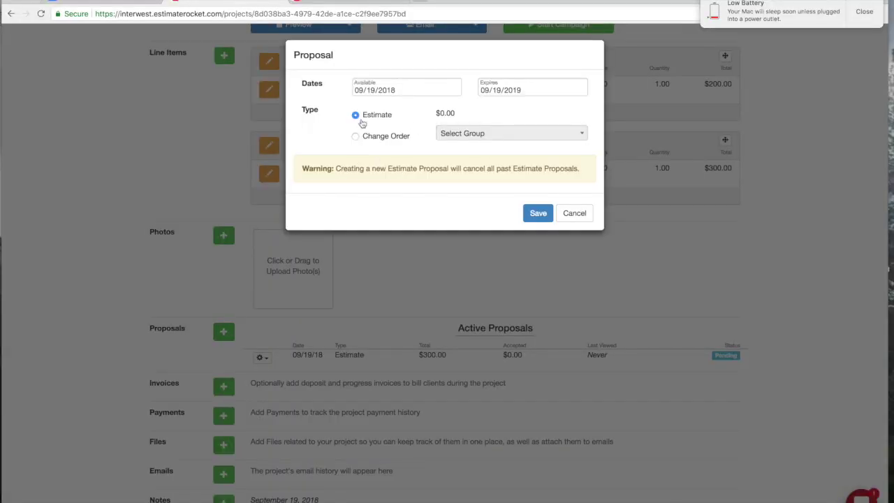
left_click(538, 215)
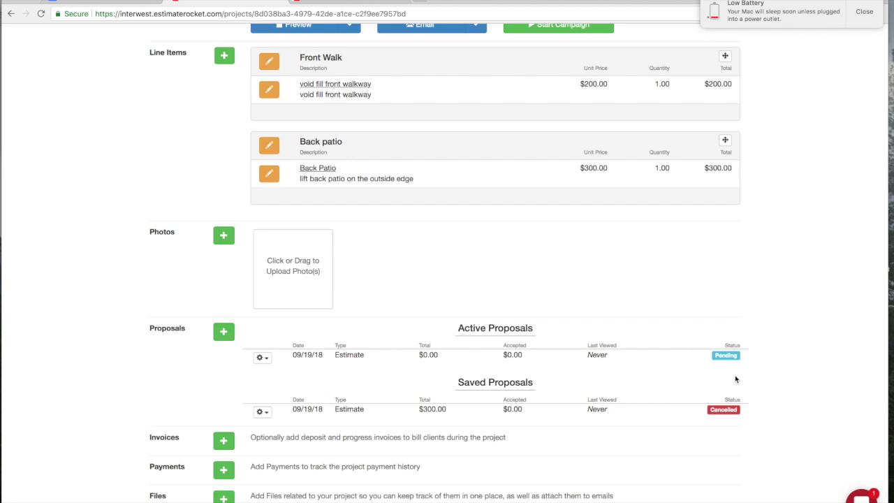
Step: View the new pending estimate through the Customer Portal, including its accept and reject options per group, and close the document
left_click(266, 359)
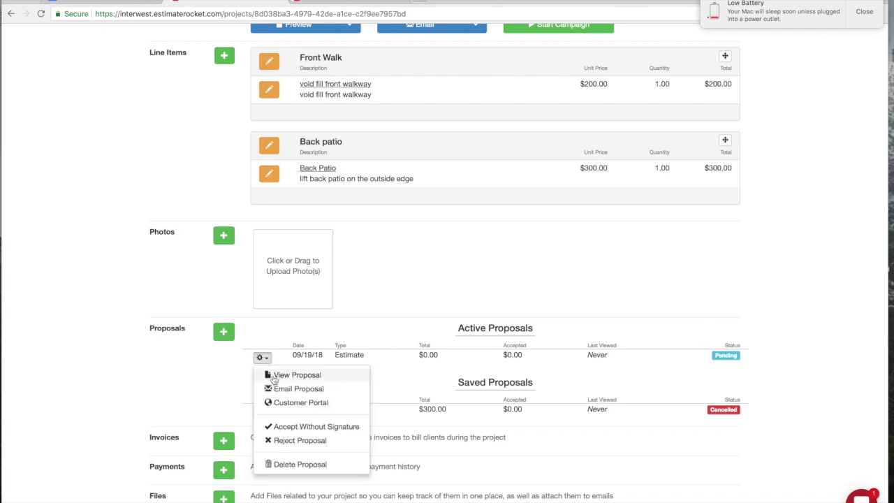
left_click(281, 408)
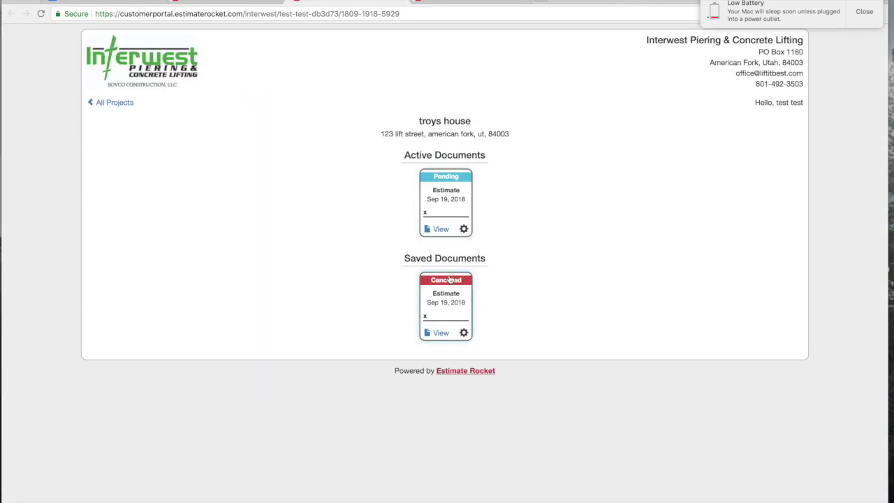
left_click(456, 214)
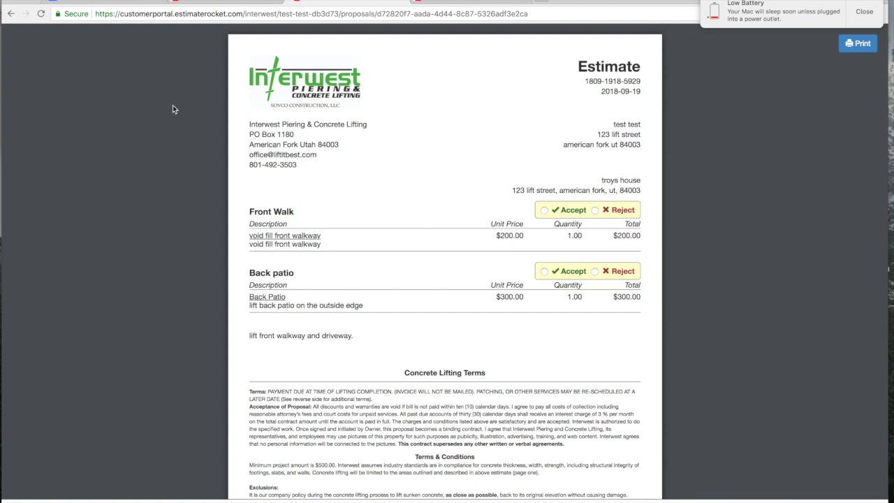
left_click(400, 2)
Step: Delete the cancelled estimate from the project's saved proposals and confirm the deletion
scroll(188, 296, "down", 2)
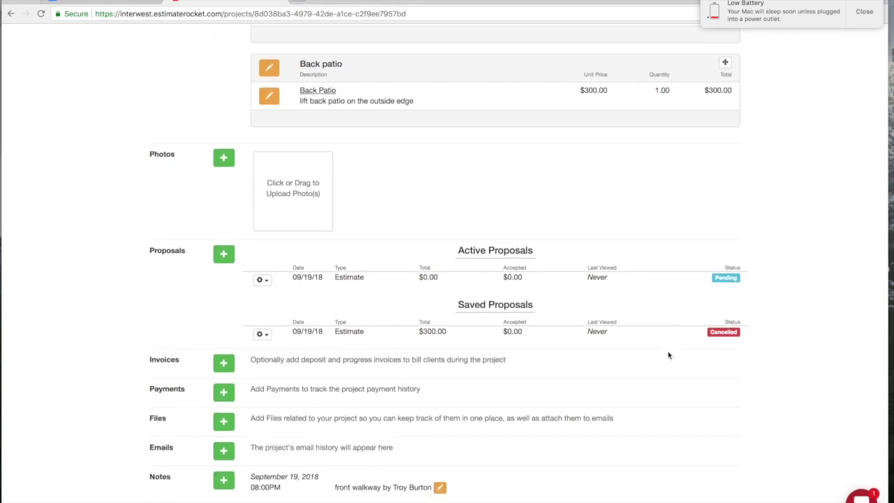
left_click(262, 335)
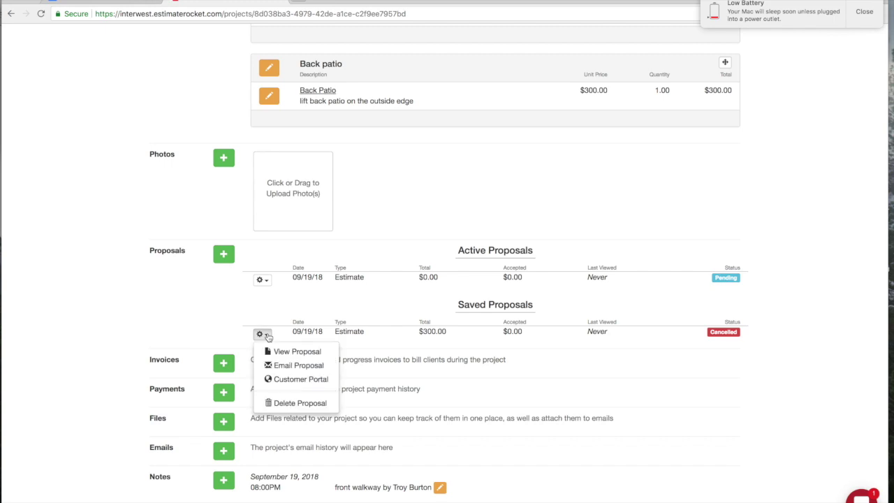
left_click(285, 404)
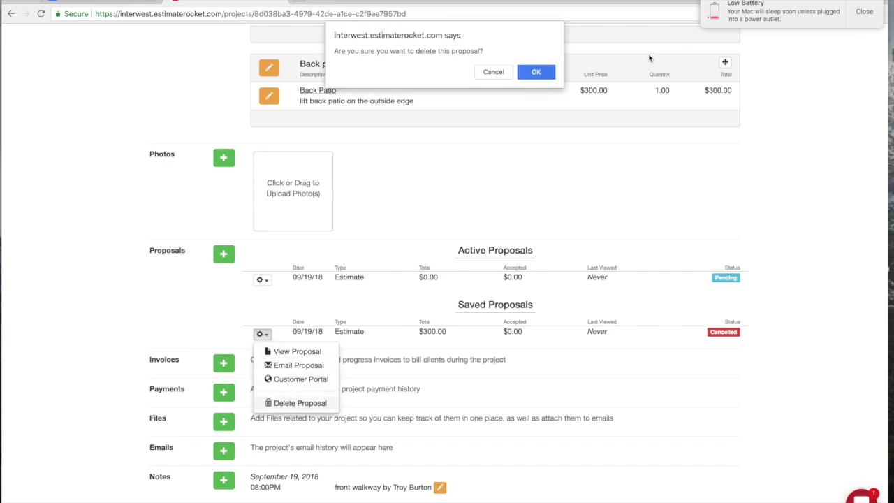
left_click(549, 76)
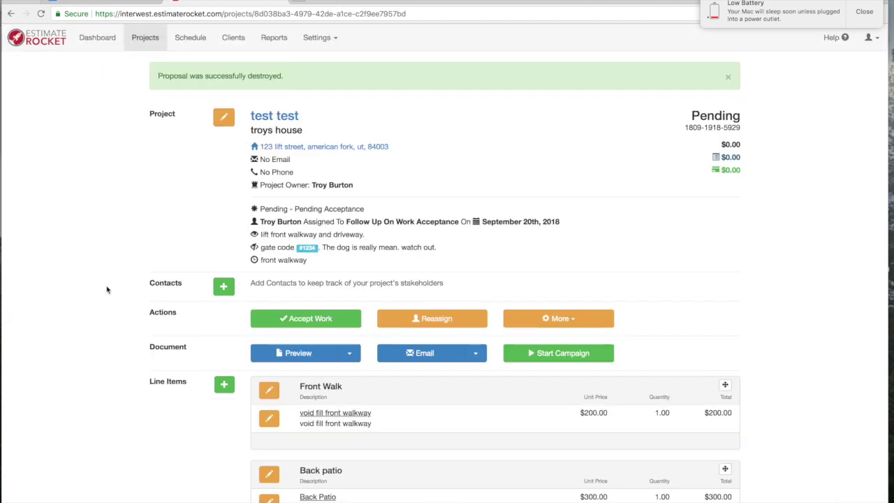
scroll(107, 289, "down", 5)
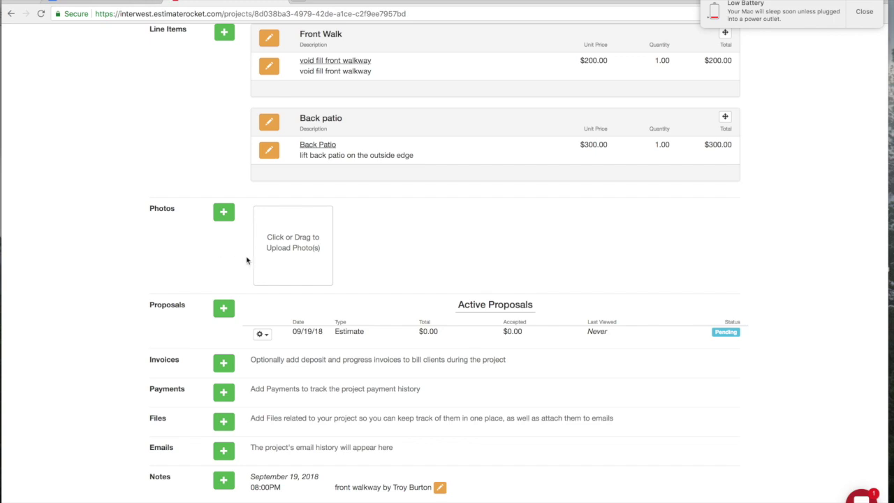
left_click(289, 259)
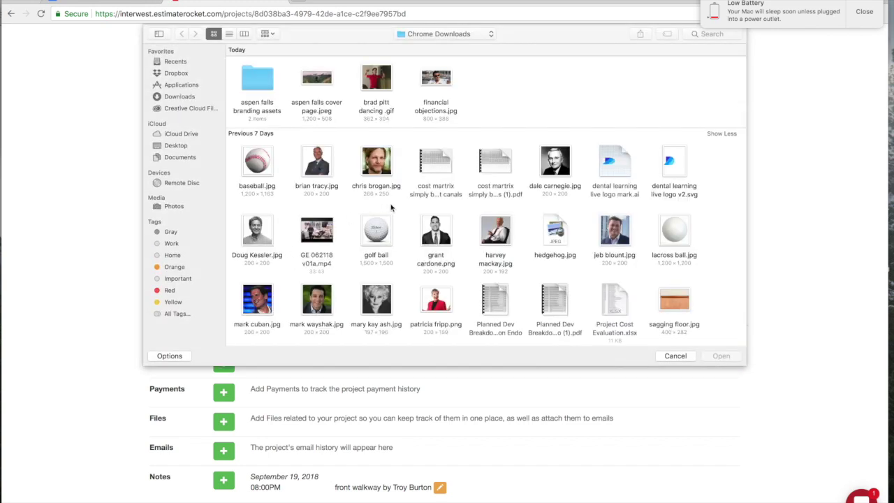
left_click(675, 357)
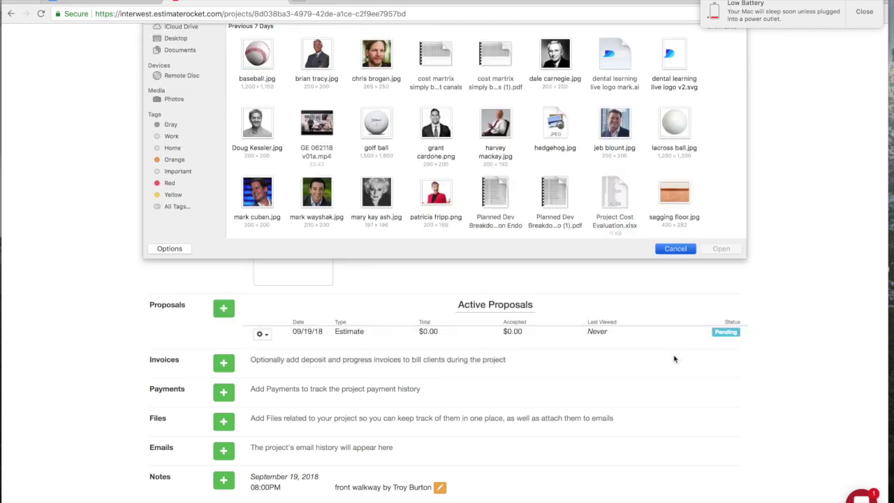
Step: Open the $1,188.27 project pending acceptance from the active projects list and go to its photos
scroll(4, 255, "up", 5)
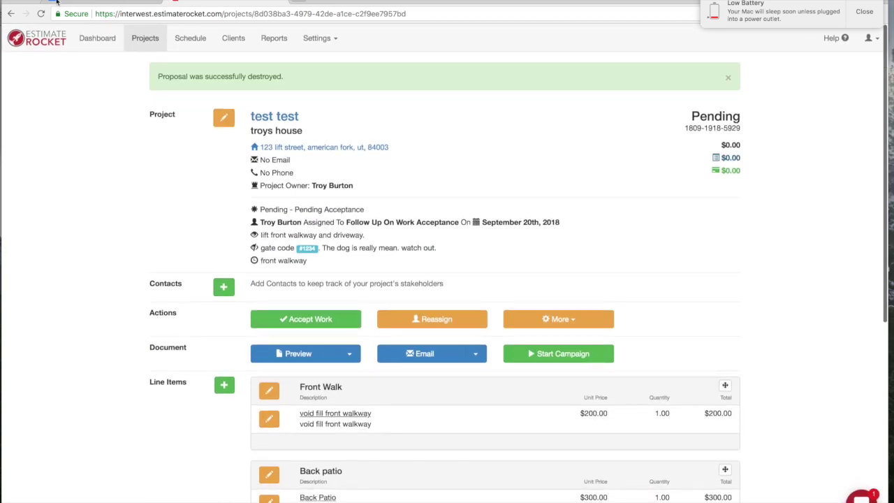
left_click(146, 38)
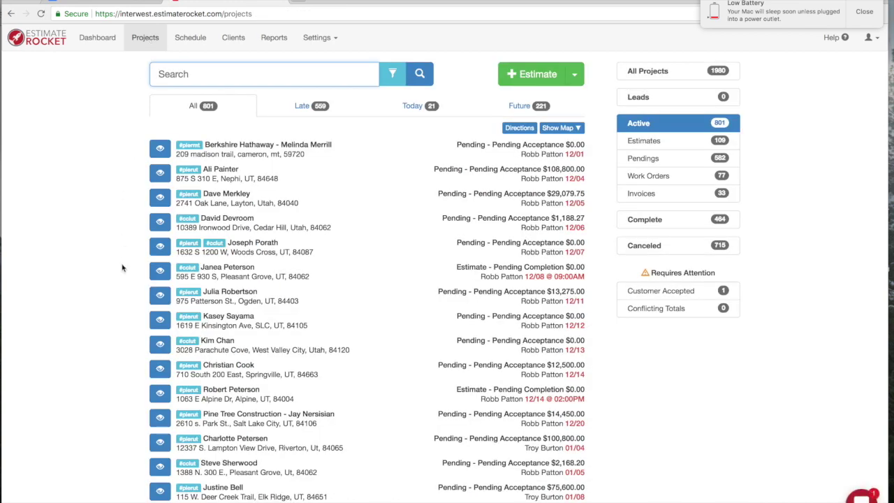
scroll(122, 267, "down", 2)
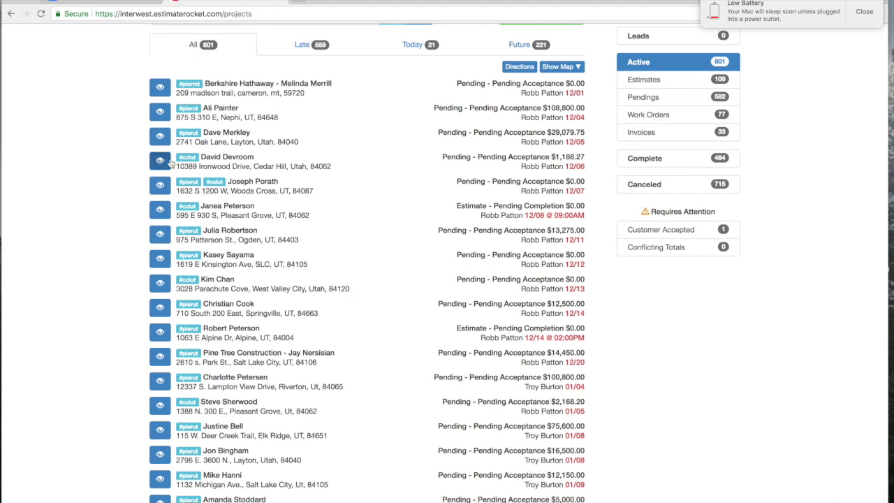
left_click(162, 163)
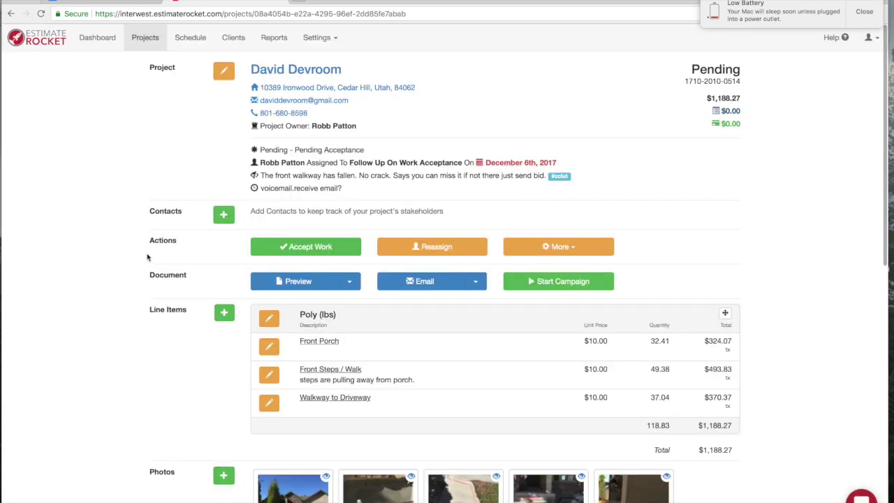
scroll(148, 258, "down", 5)
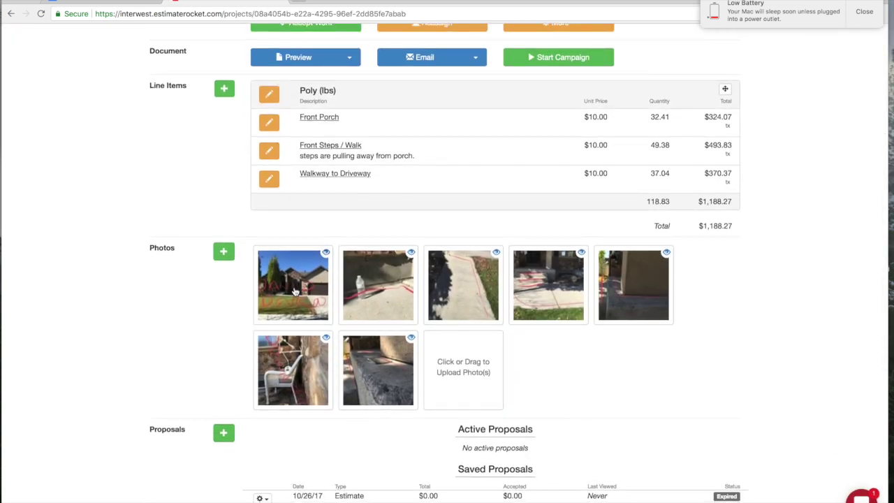
Step: Examine the details of the house, water bottle and front steps photos, closing each without changes
left_click(294, 292)
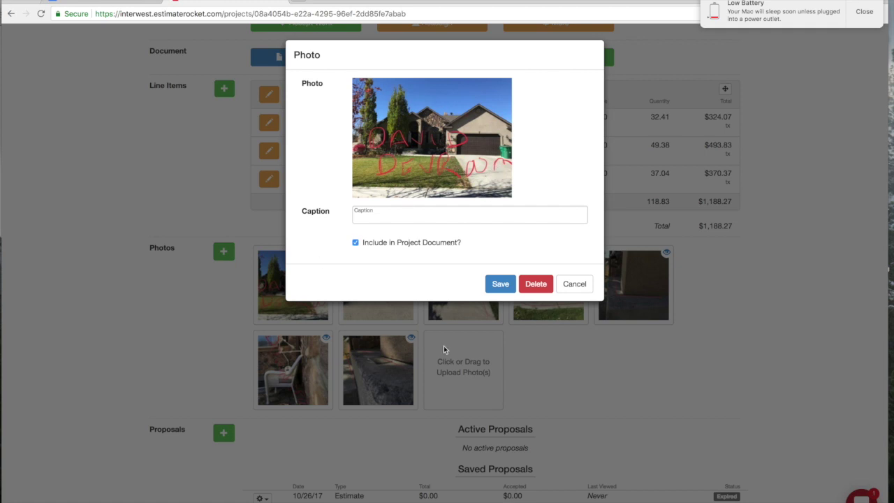
left_click(574, 285)
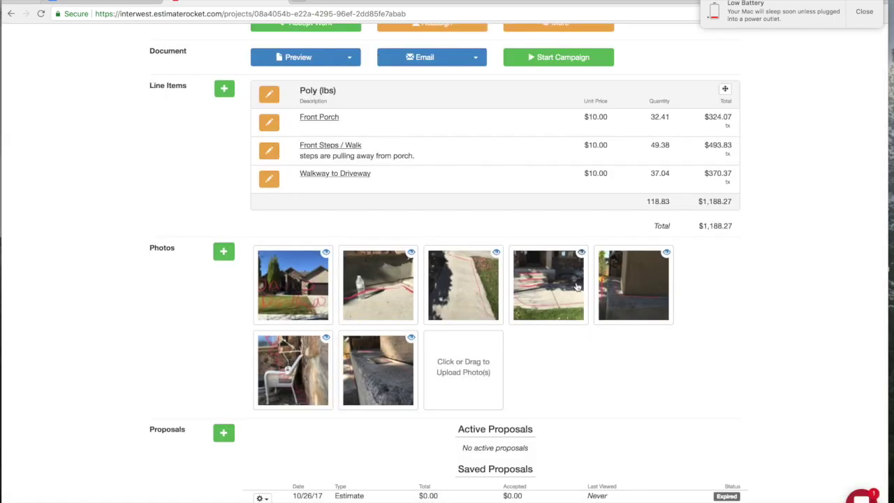
left_click(381, 304)
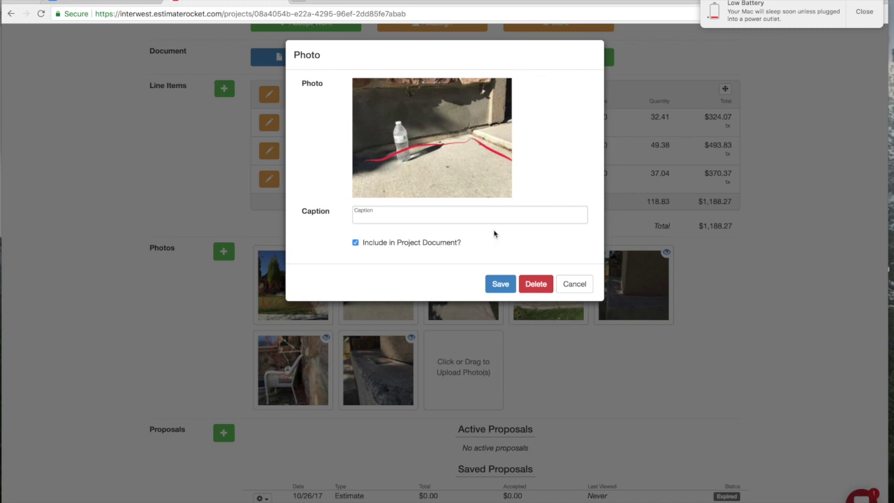
left_click(572, 286)
left_click(536, 300)
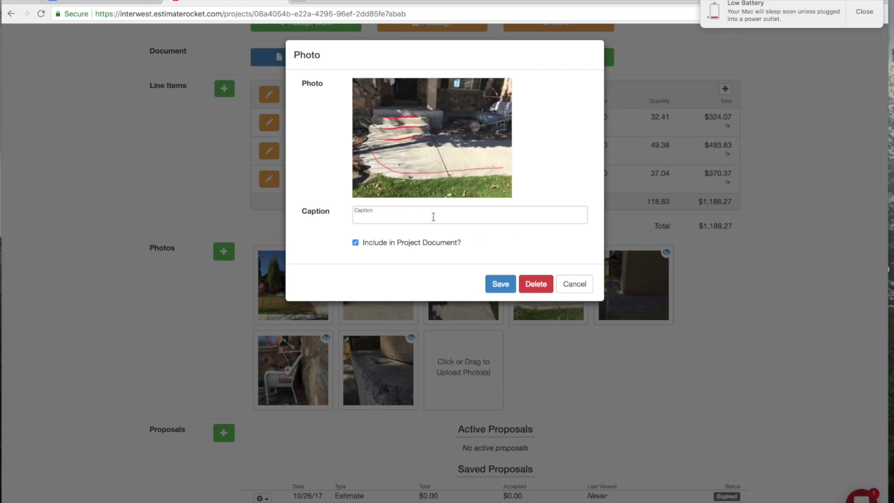
left_click(574, 284)
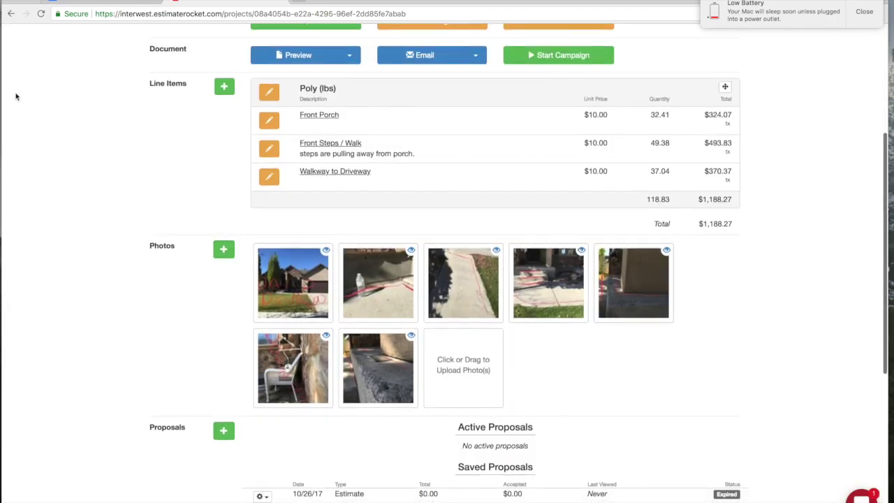
Step: Search the projects for "test test" and open the matching pending acceptance project dated 09/20
scroll(16, 96, "up", 5)
scroll(17, 97, "down", 10)
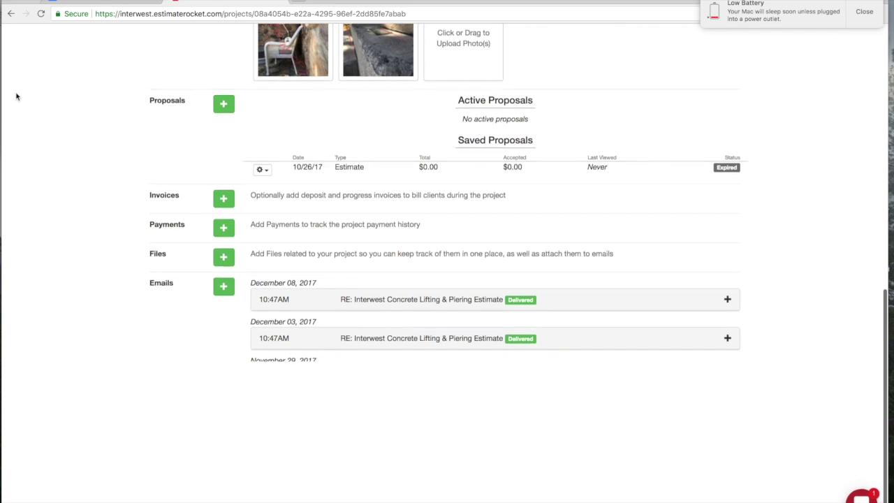
scroll(16, 97, "up", 10)
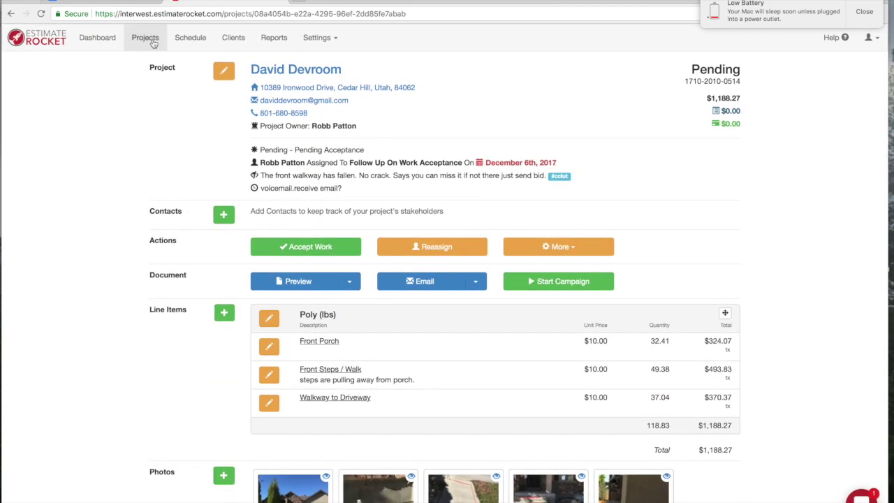
left_click(153, 43)
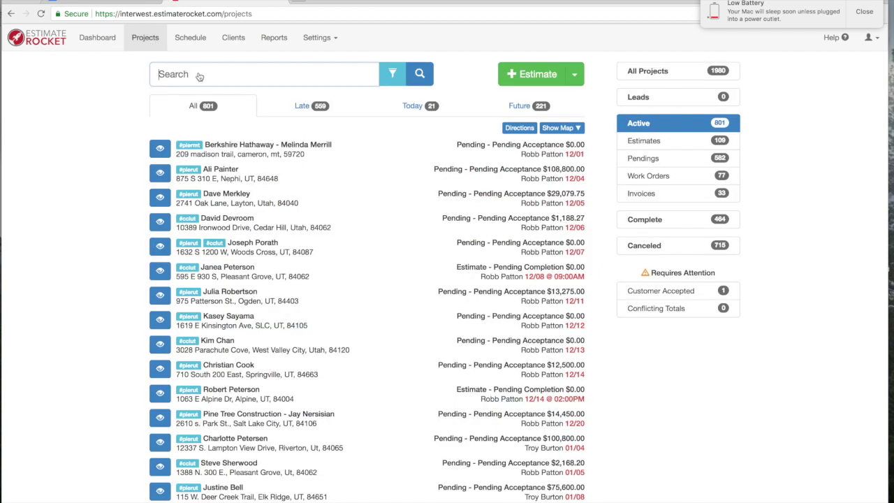
type("test test")
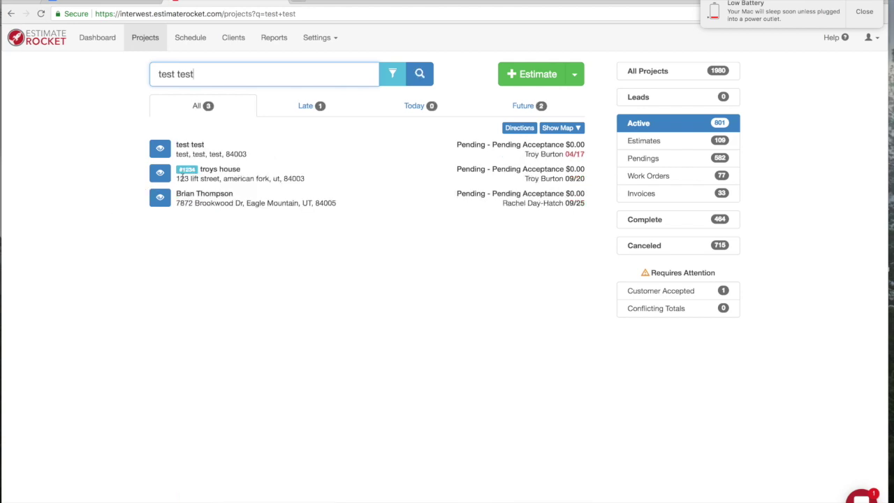
left_click(159, 173)
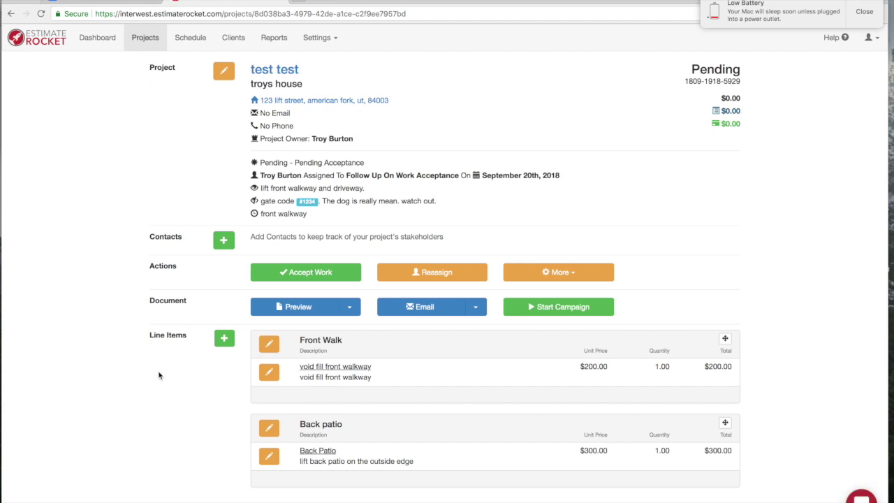
Step: Preview the project's current estimate document, review its Front Walk and Back patio groups and terms, and close it without downloading
scroll(159, 376, "down", 3)
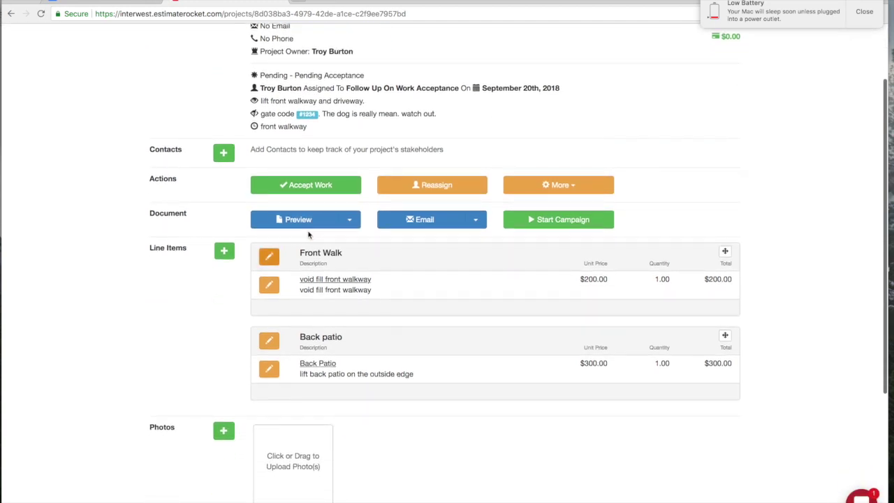
left_click(350, 220)
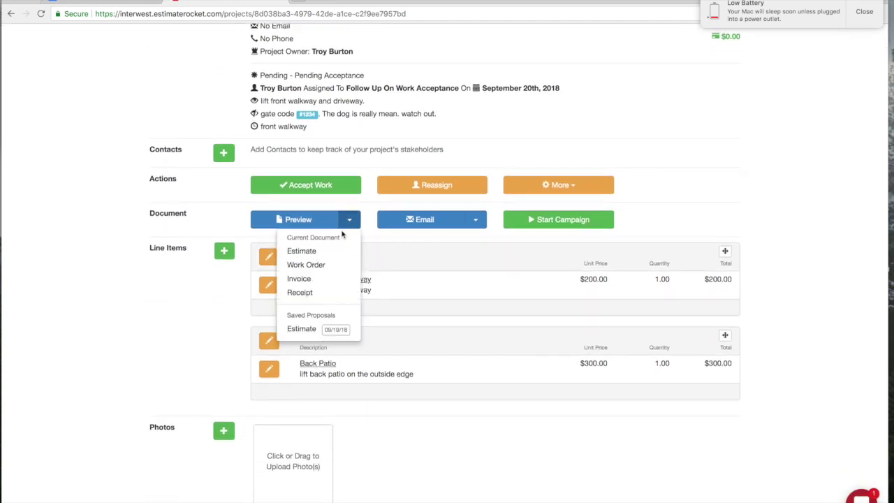
left_click(309, 253)
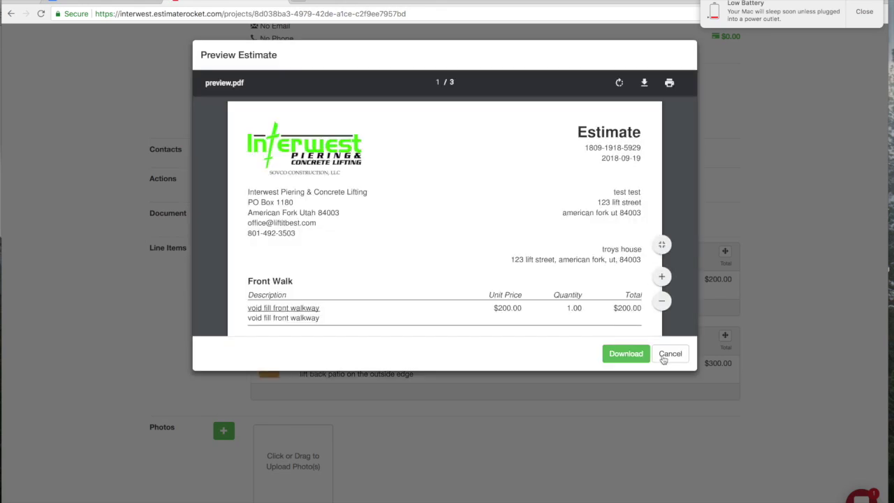
scroll(556, 204, "down", 3)
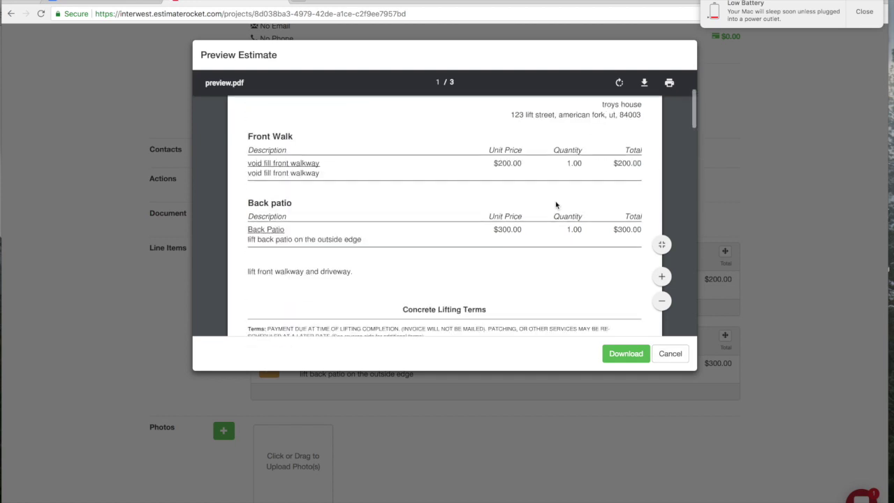
scroll(556, 204, "down", 15)
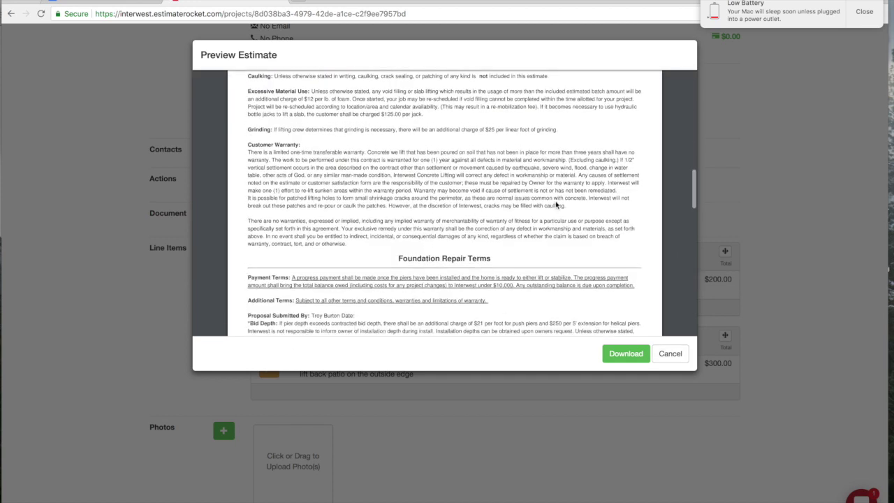
scroll(556, 204, "up", 18)
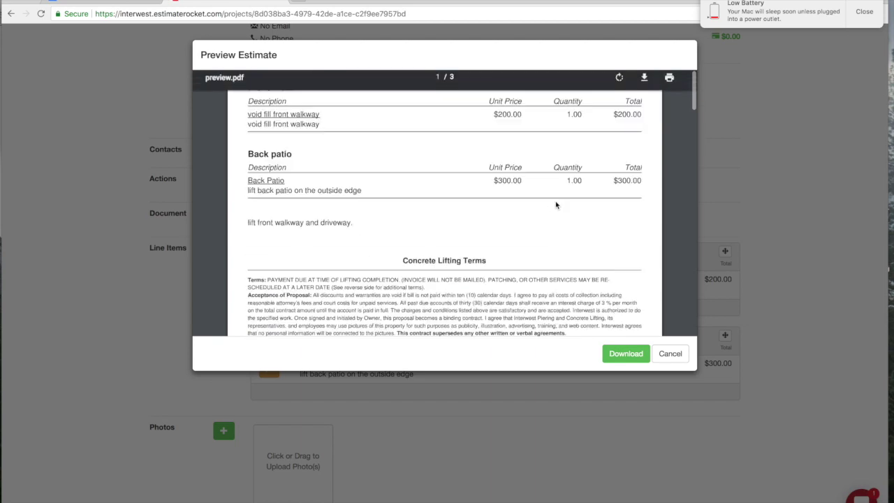
left_click(684, 359)
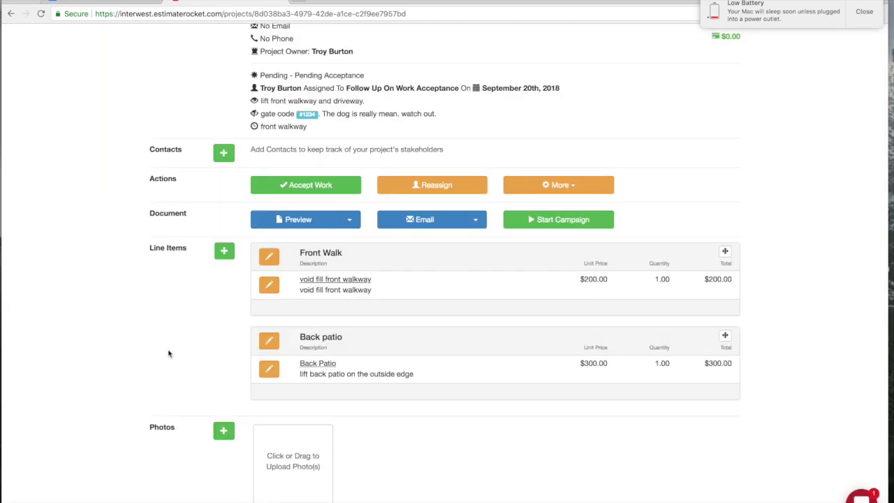
Step: Show the available actions for the active 09/19/18 estimate proposal and dismiss them without choosing one
scroll(167, 353, "down", 3)
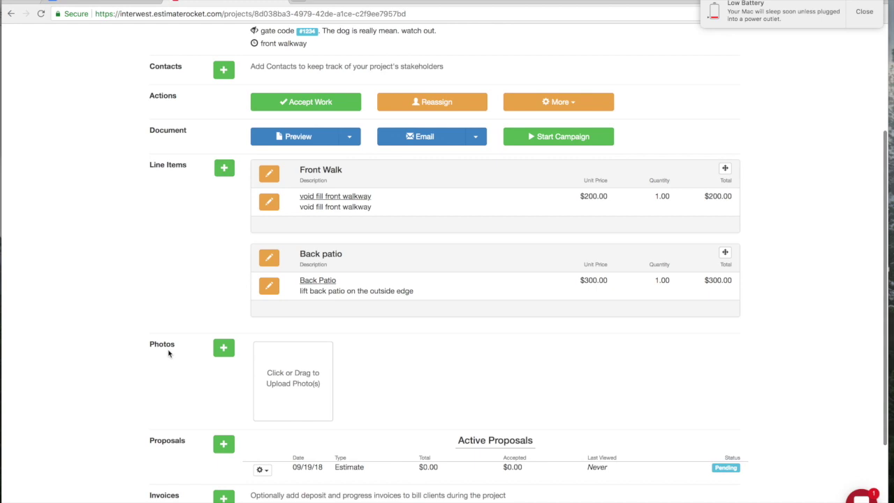
left_click(262, 470)
scroll(311, 469, "down", 2)
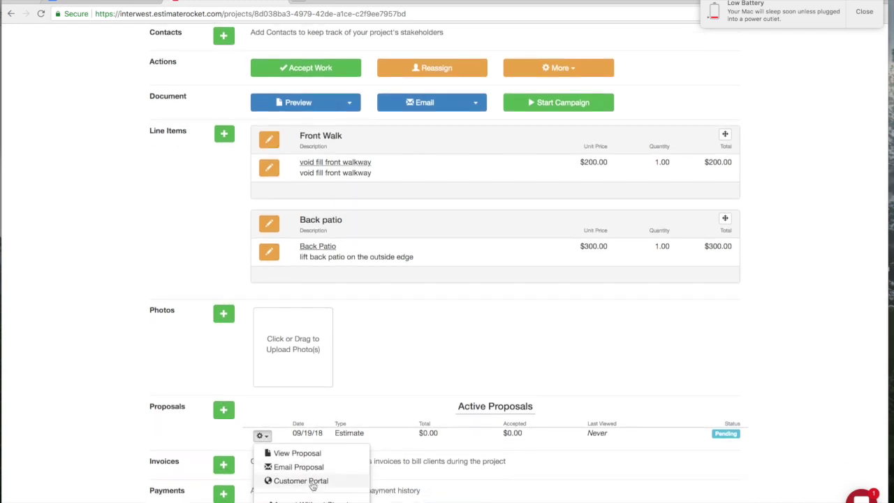
left_click(100, 368)
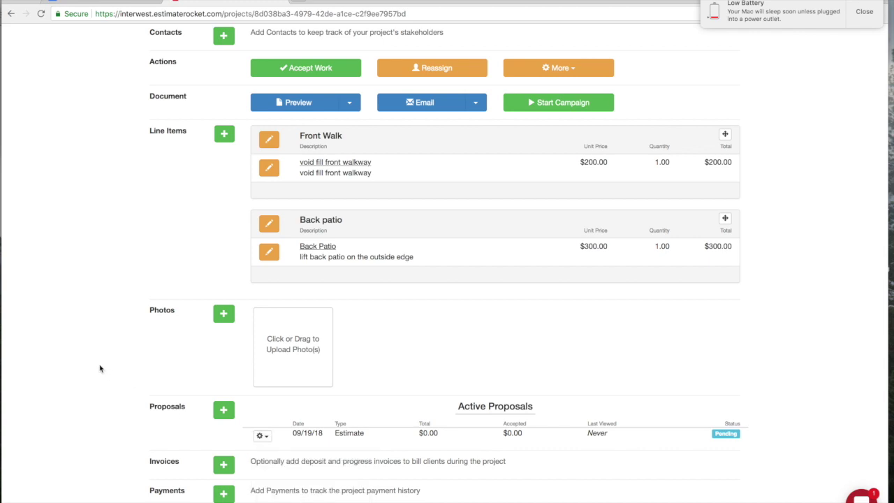
Step: Open the project's file upload, browse the Chrome Downloads folder, and cancel without choosing a file
scroll(100, 368, "down", 3)
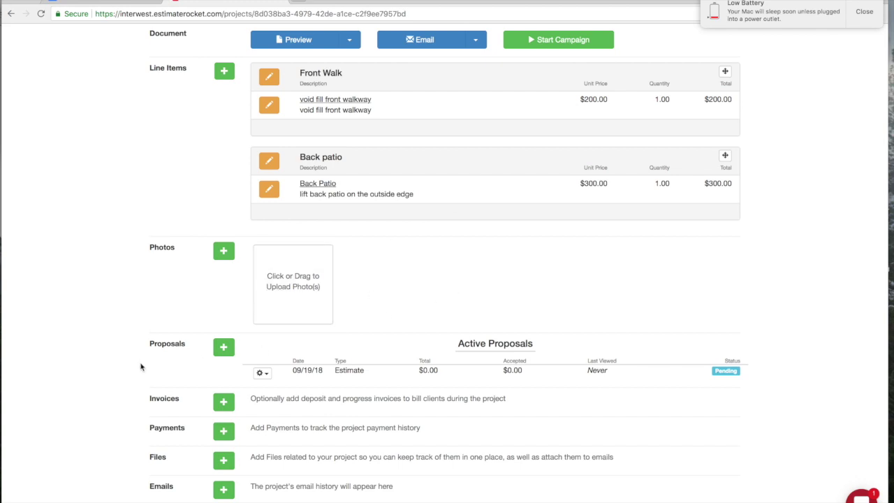
scroll(192, 368, "down", 2)
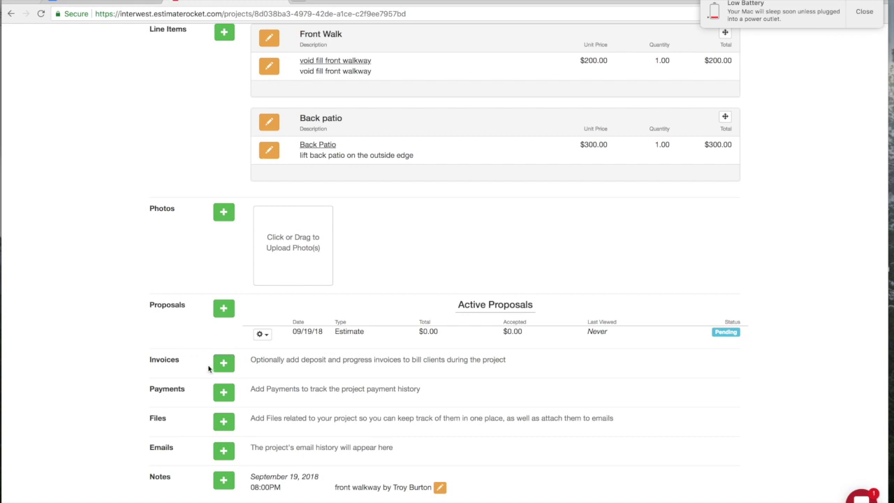
scroll(62, 390, "down", 1)
left_click(222, 424)
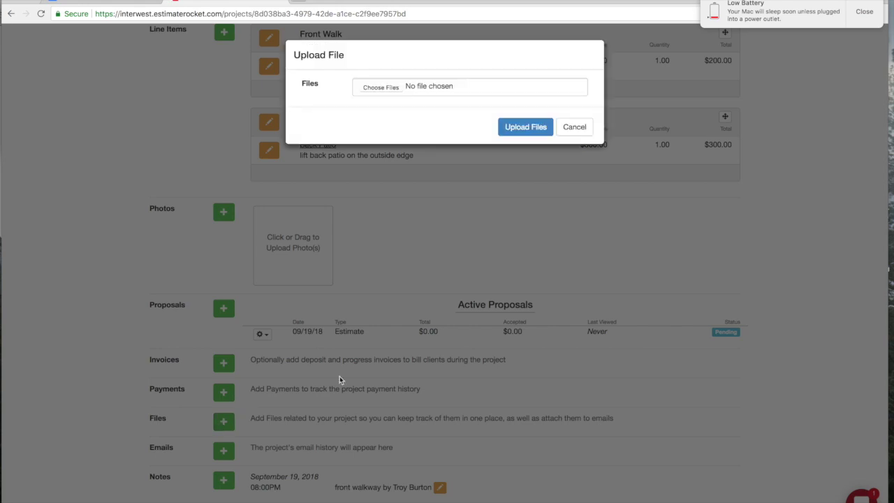
left_click(381, 88)
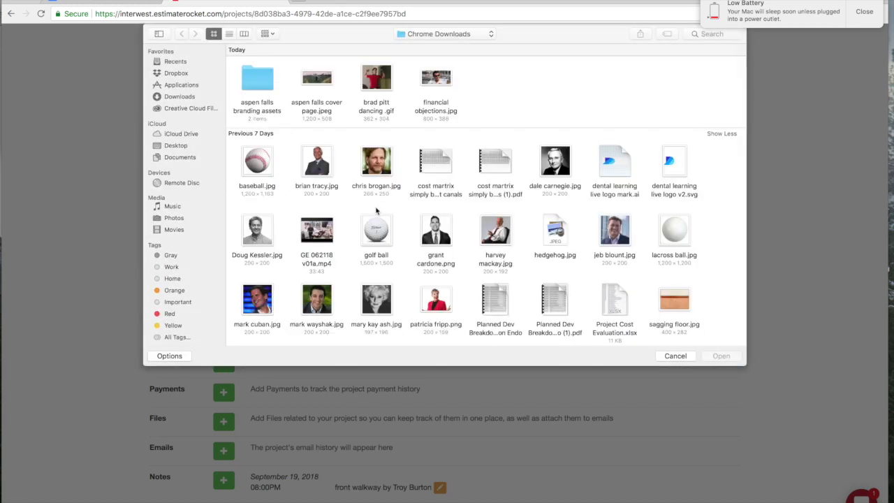
left_click(681, 358)
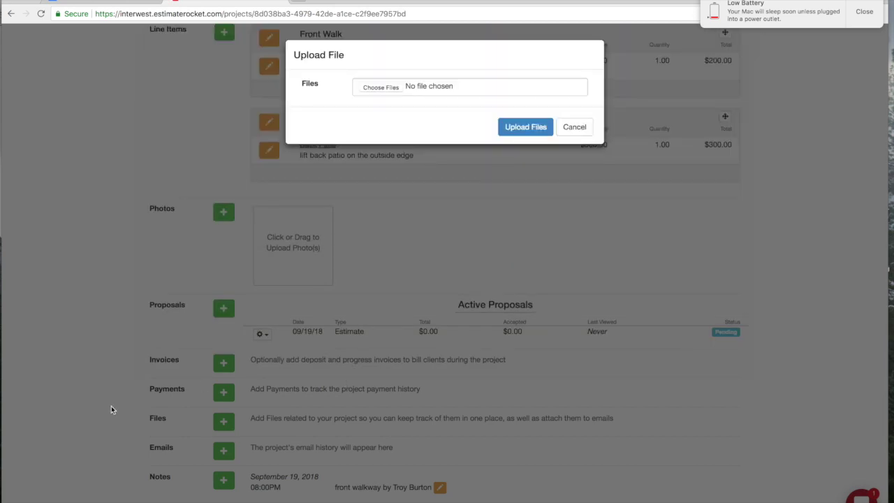
left_click(583, 128)
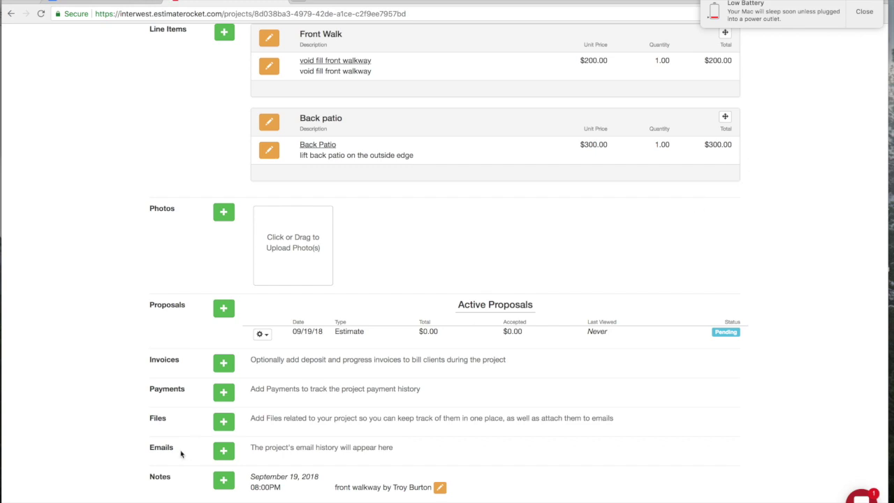
Step: Start adding an email to the project
left_click(218, 453)
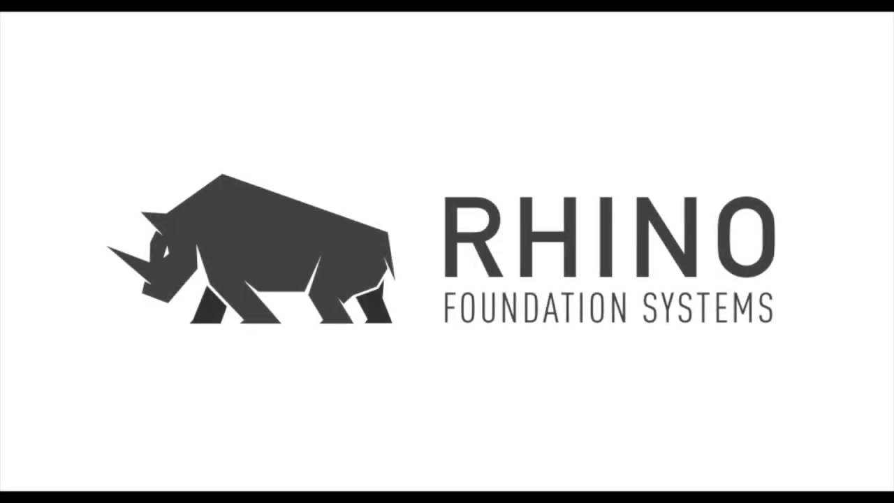